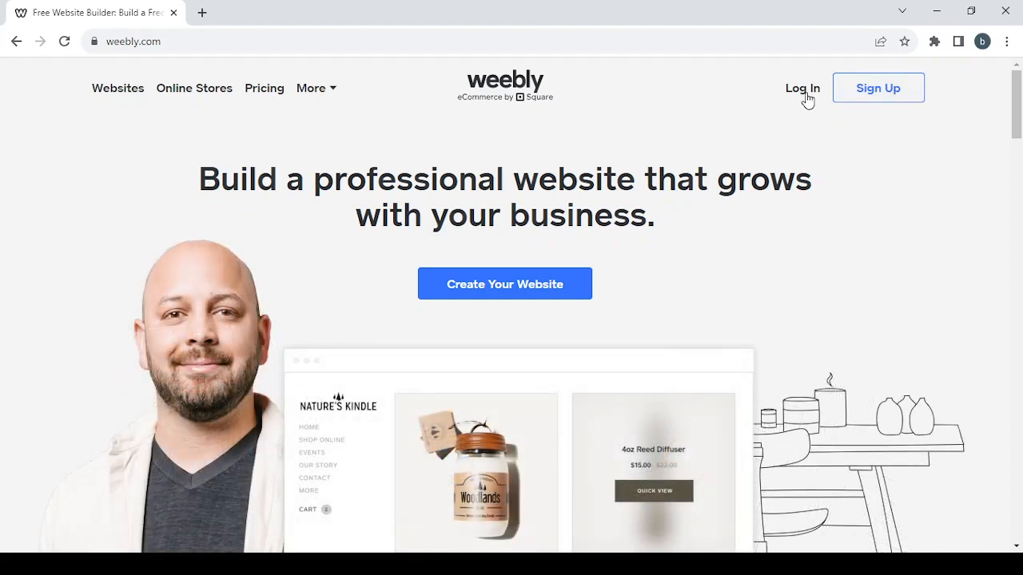
- Log in with the account e-mail through the Square sign-in page
click(805, 94)
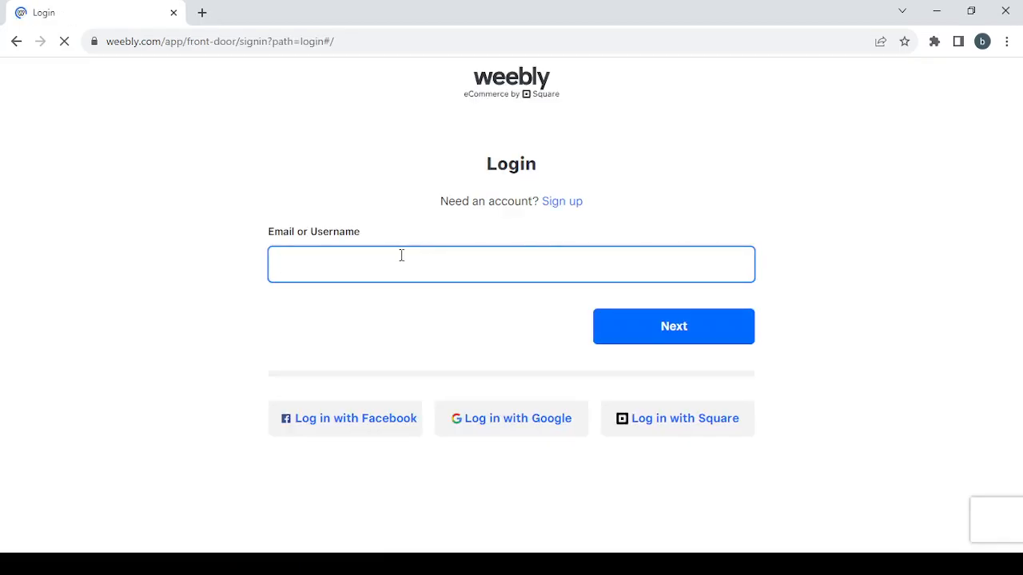
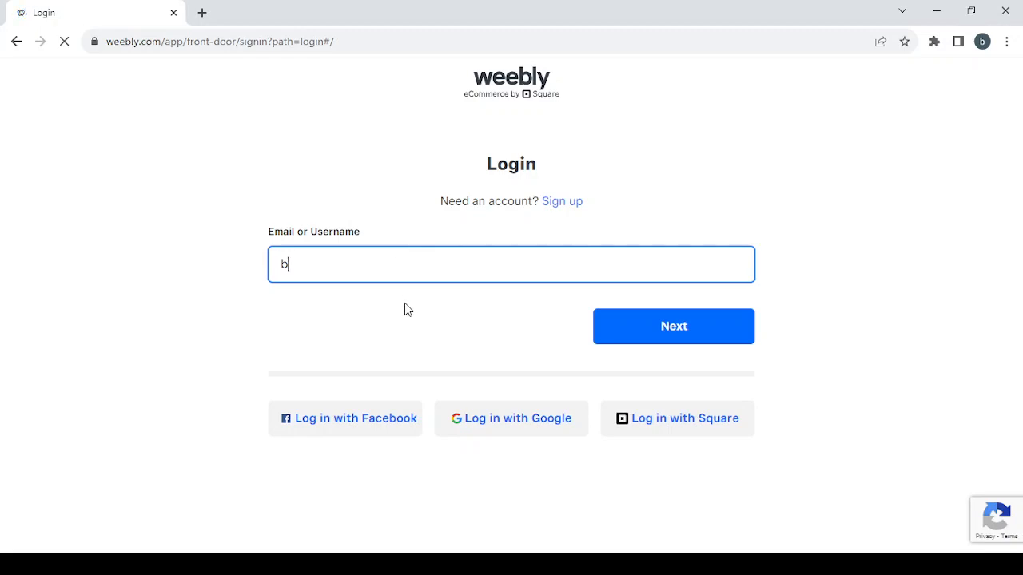
click(641, 331)
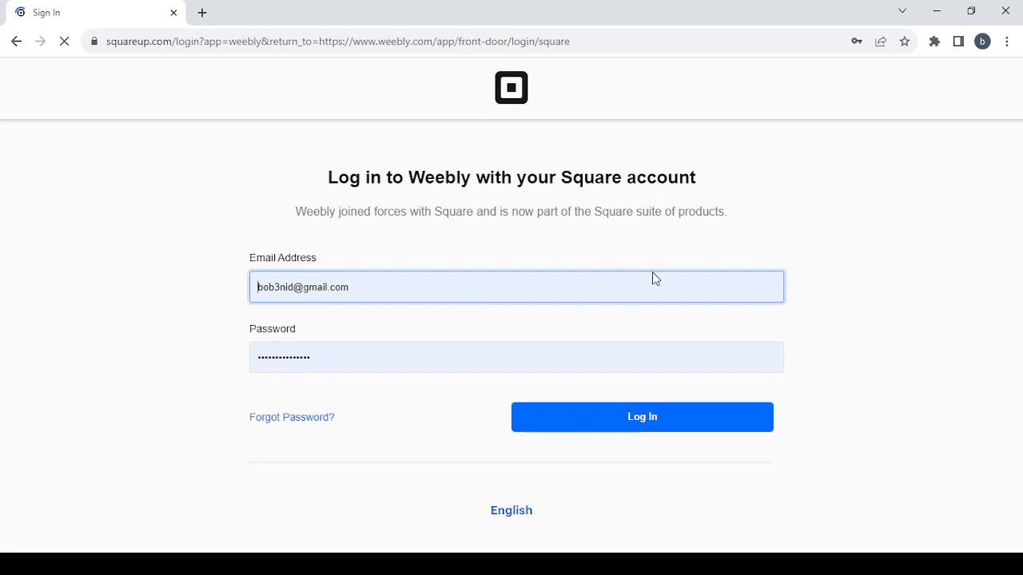
click(640, 424)
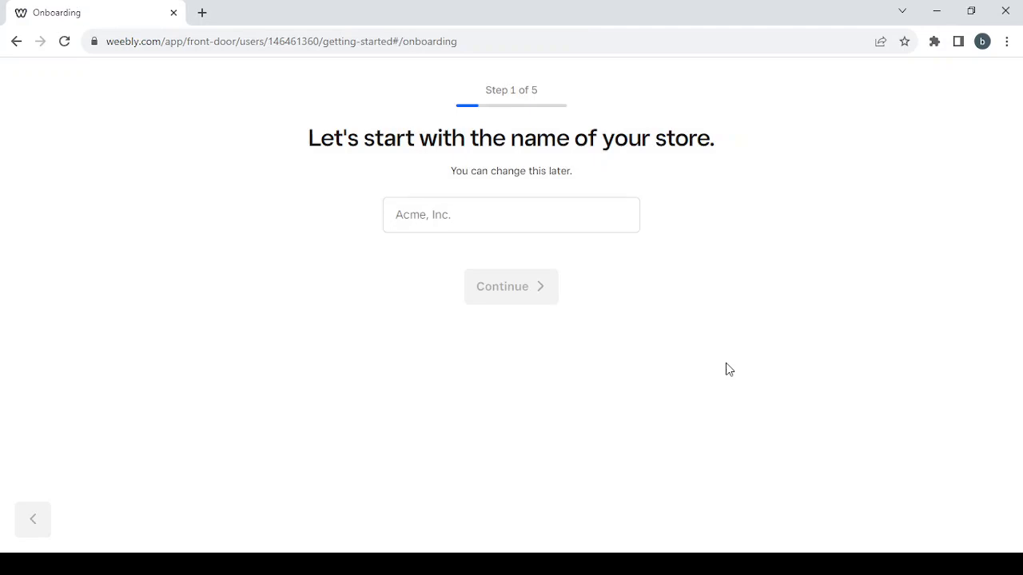
- Name the store 'shopping', answer 'No, I'm not selling yet' and 'I'm not sure yet'
click(474, 222)
click(463, 214)
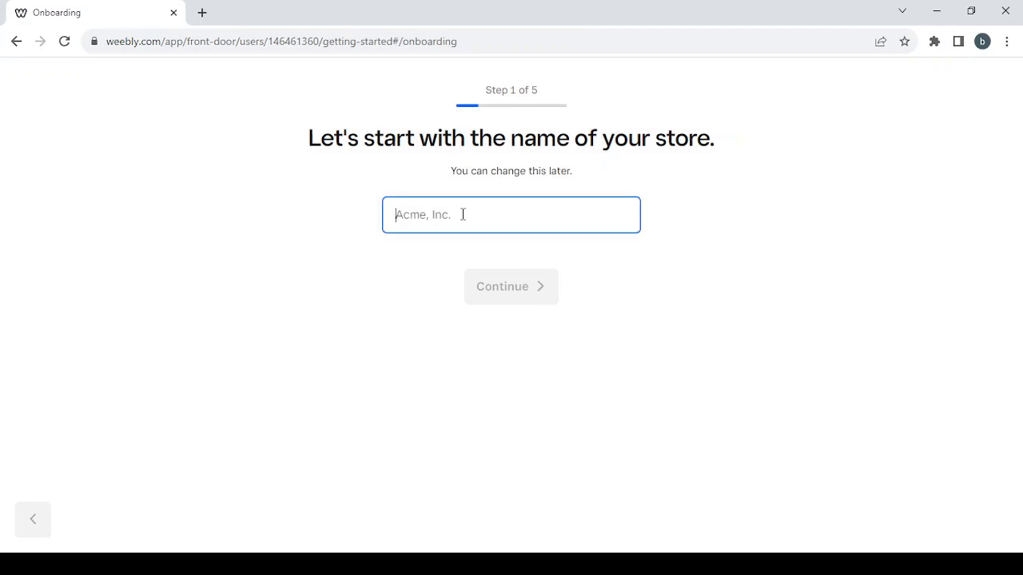
text(shopping)
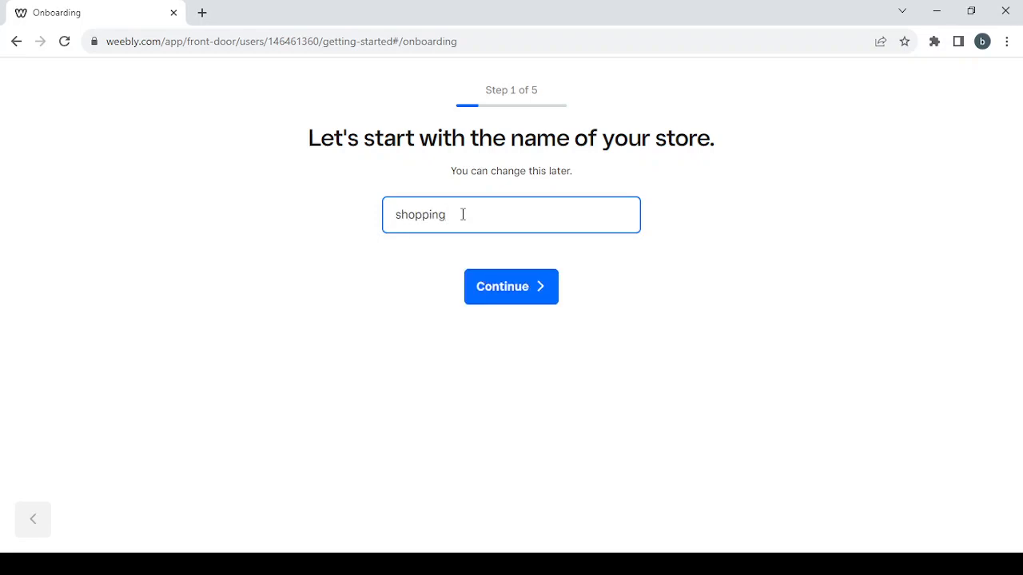
click(516, 295)
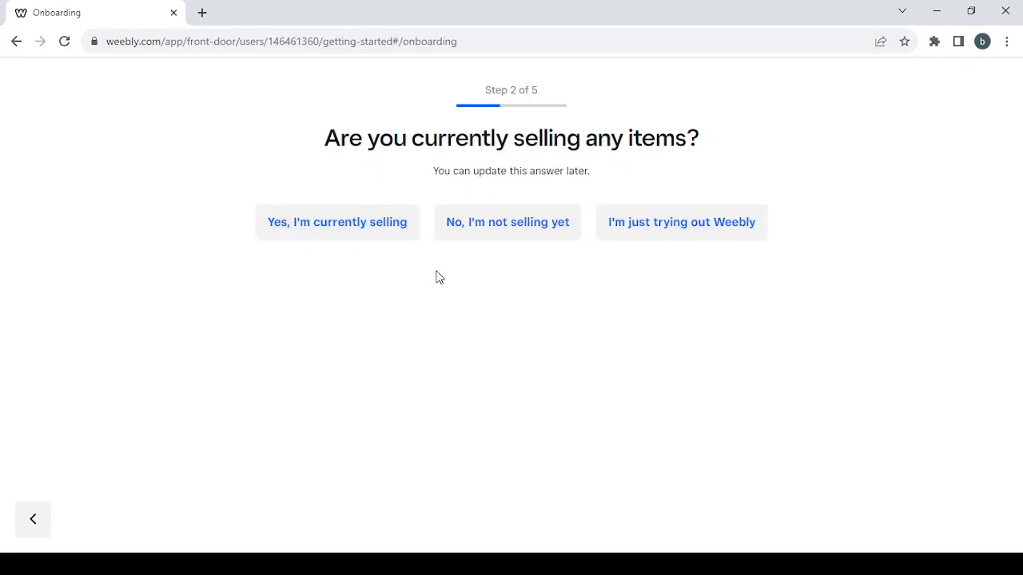
click(518, 237)
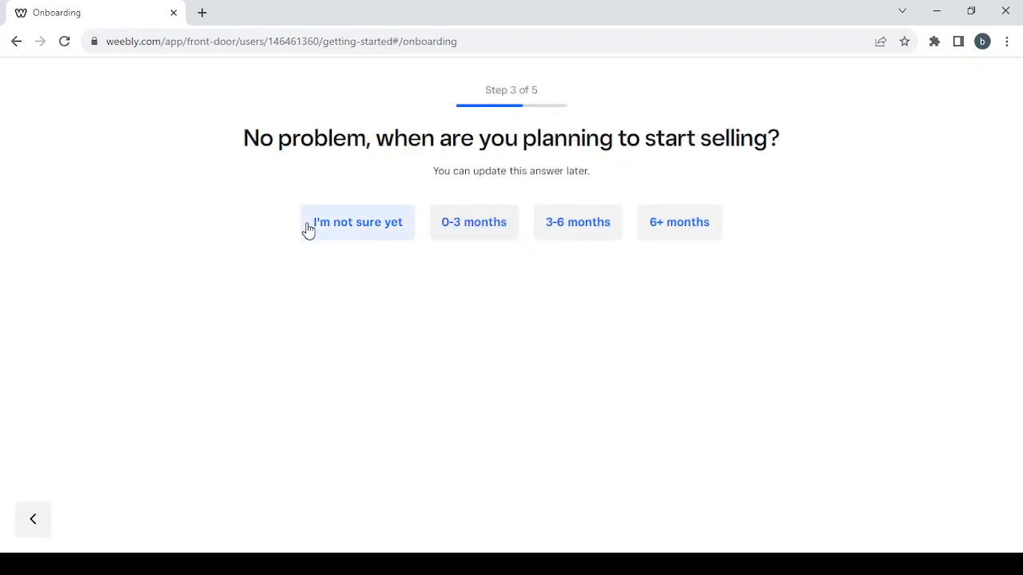
click(357, 222)
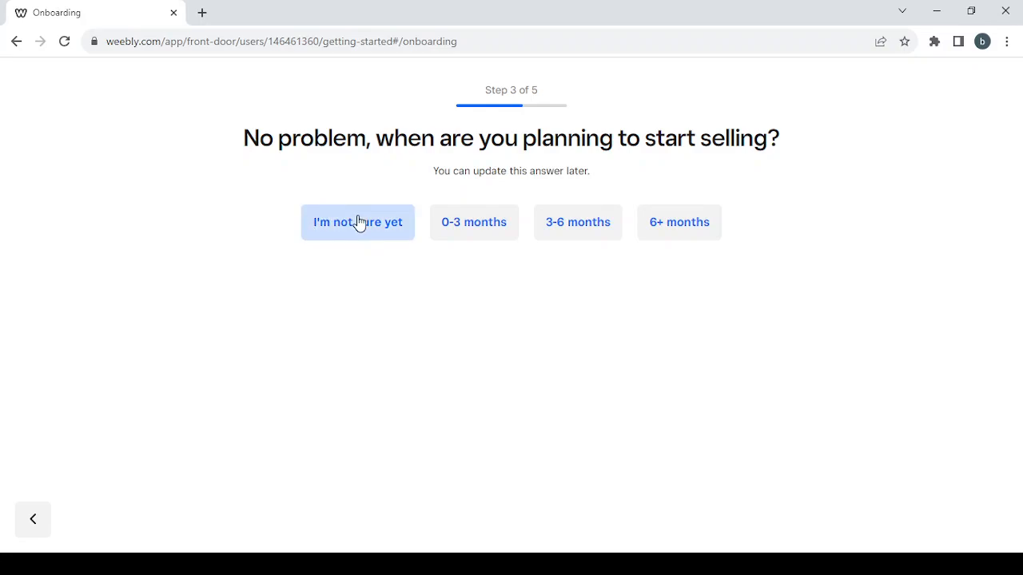
- Select Arts & Crafts as the item type and skip the store address step
scroll(660, 328, down, 1)
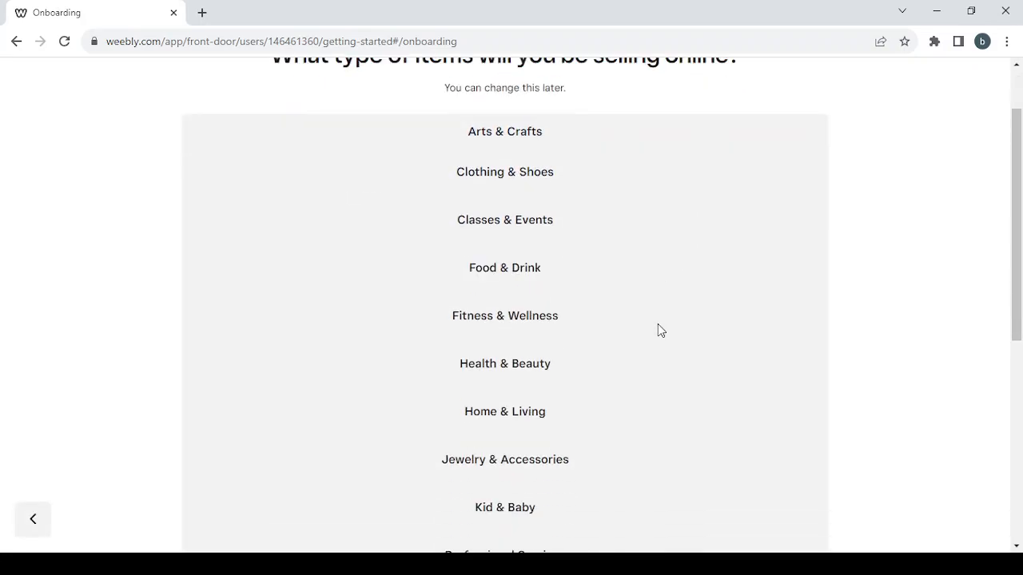
scroll(660, 328, down, 1)
scroll(660, 328, up, 2)
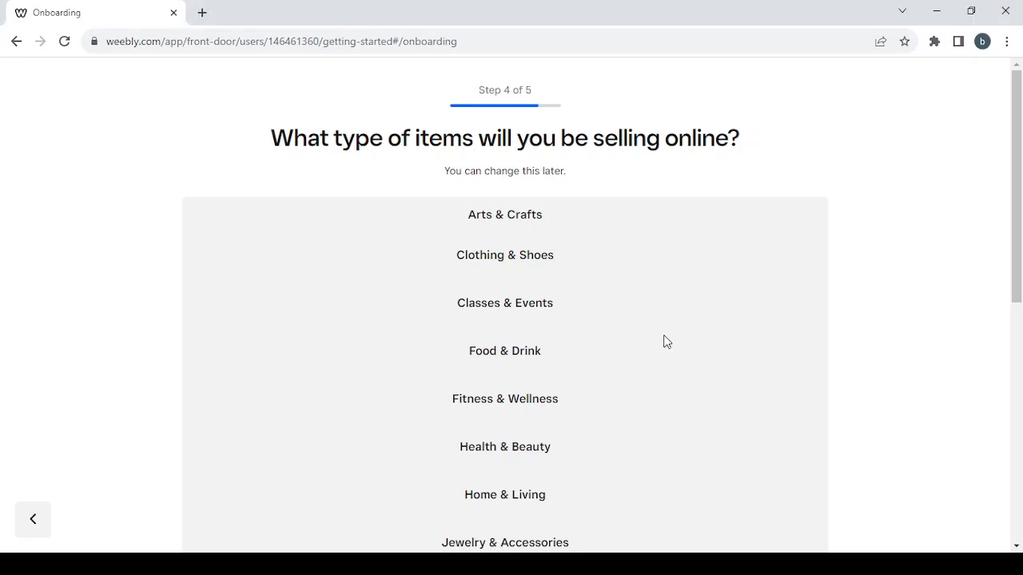
scroll(644, 328, down, 1)
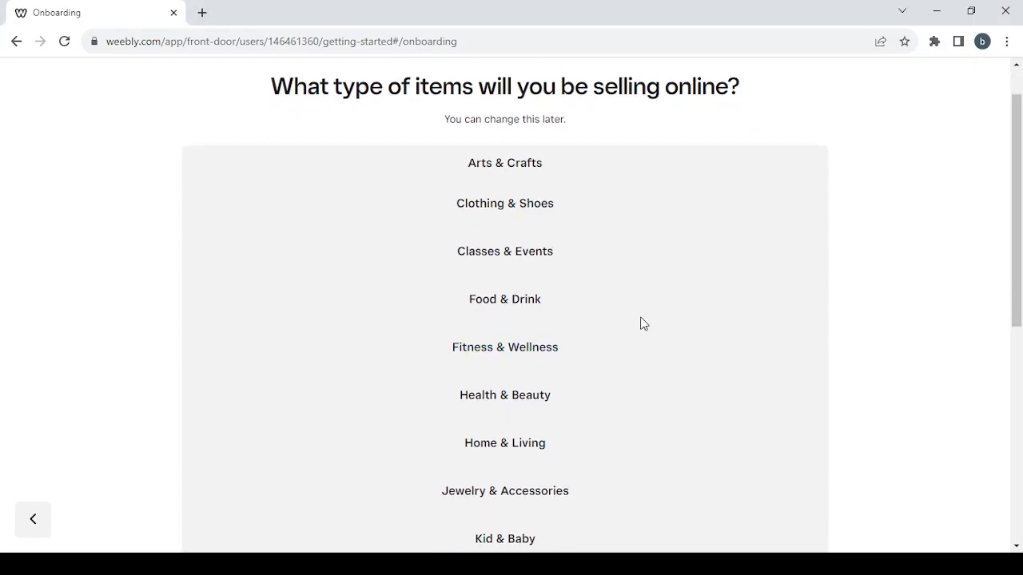
click(512, 165)
scroll(650, 368, down, 5)
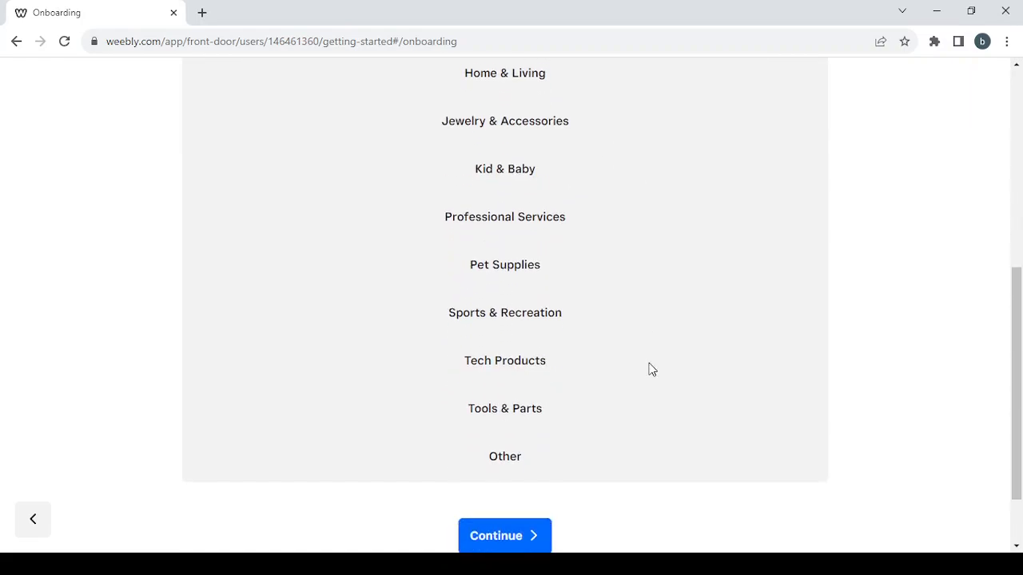
scroll(648, 370, up, 3)
scroll(648, 368, down, 4)
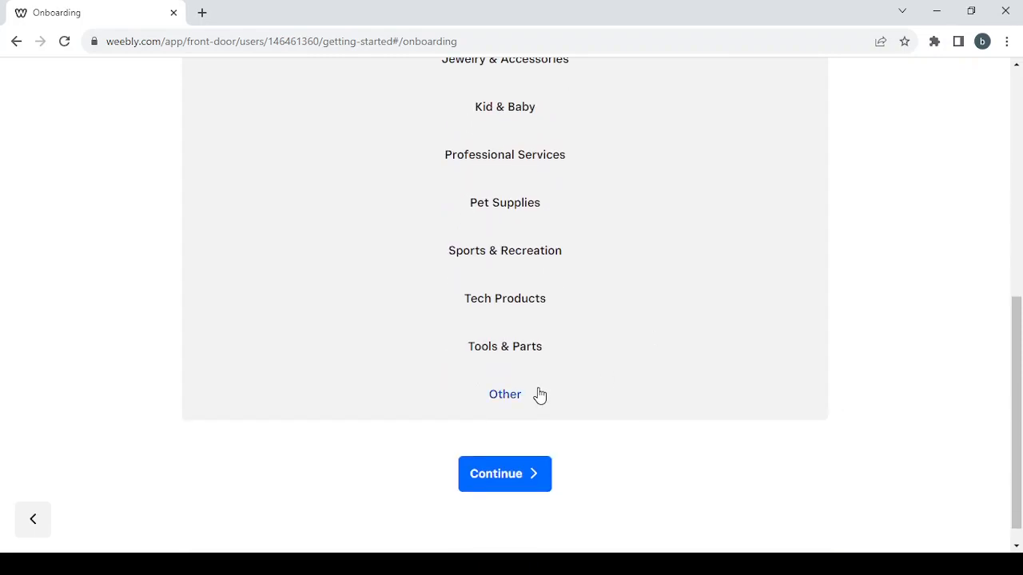
click(490, 486)
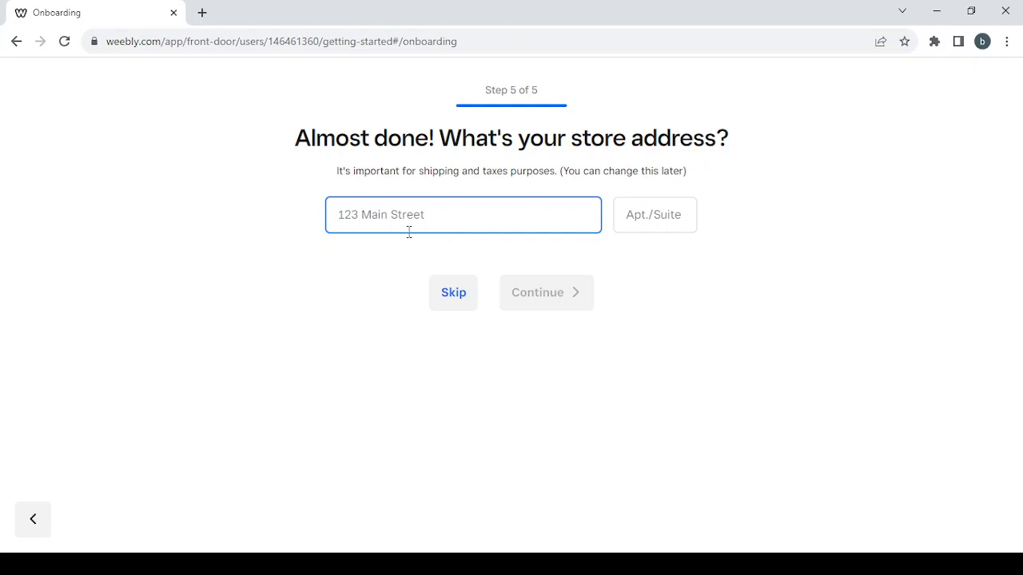
click(445, 311)
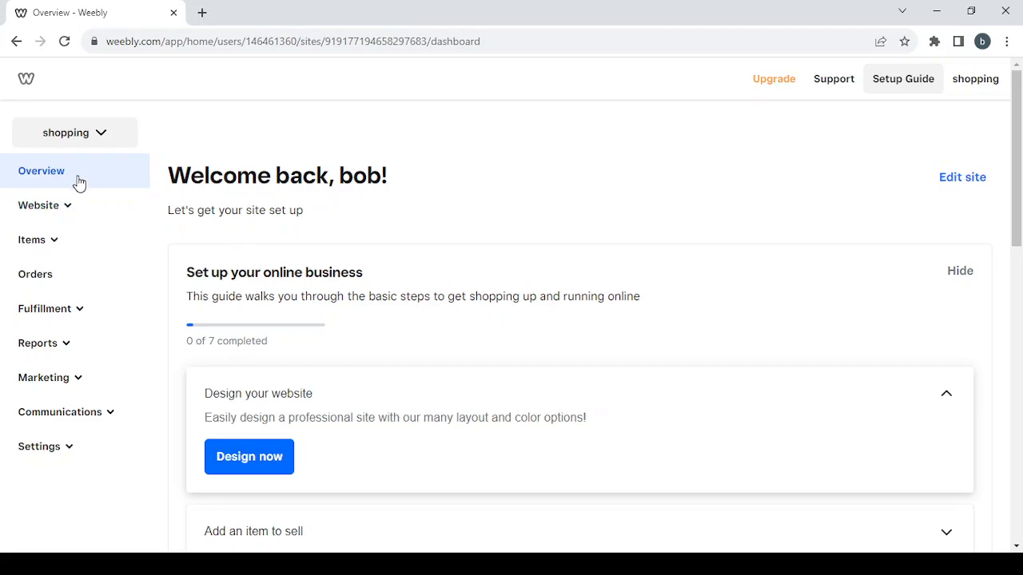
- Expand the Website section in the dashboard sidebar
click(67, 214)
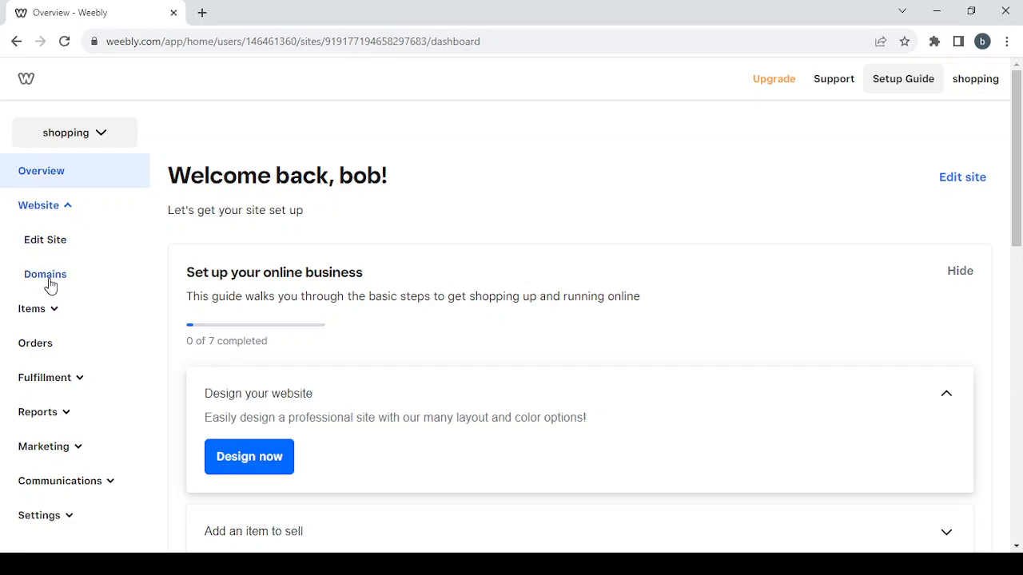
click(59, 212)
click(50, 247)
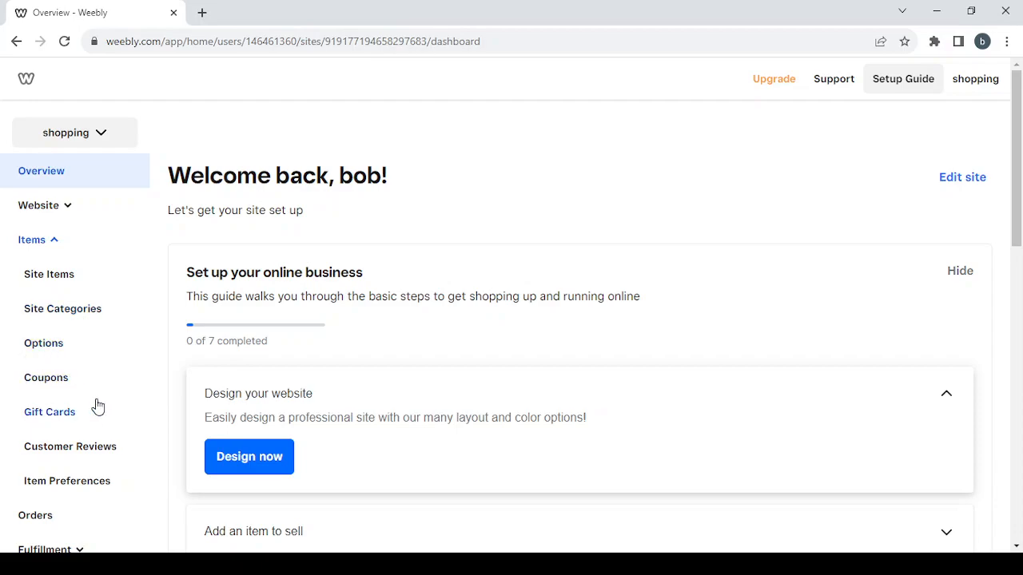
scroll(125, 402, down, 1)
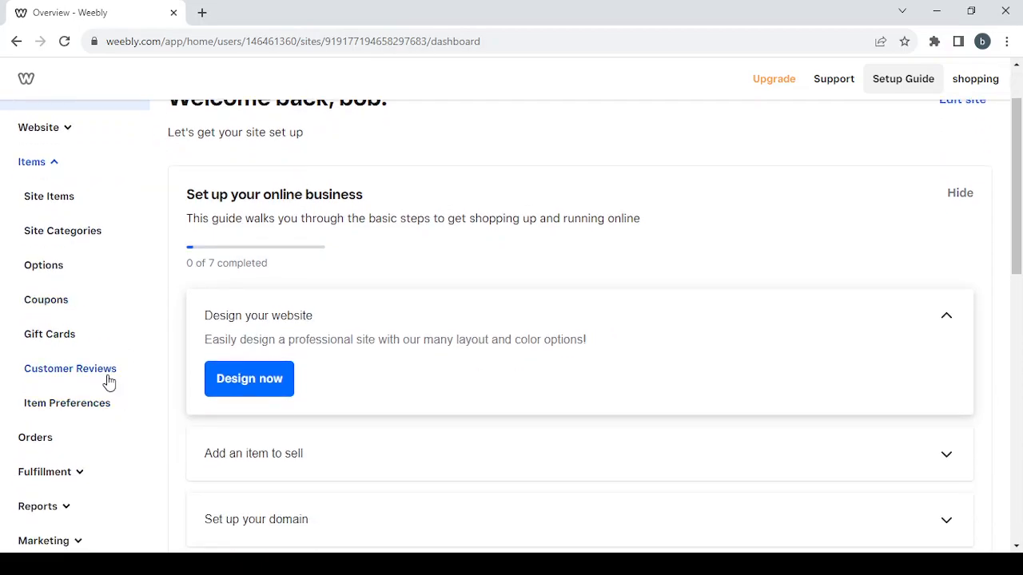
scroll(100, 352, up, 1)
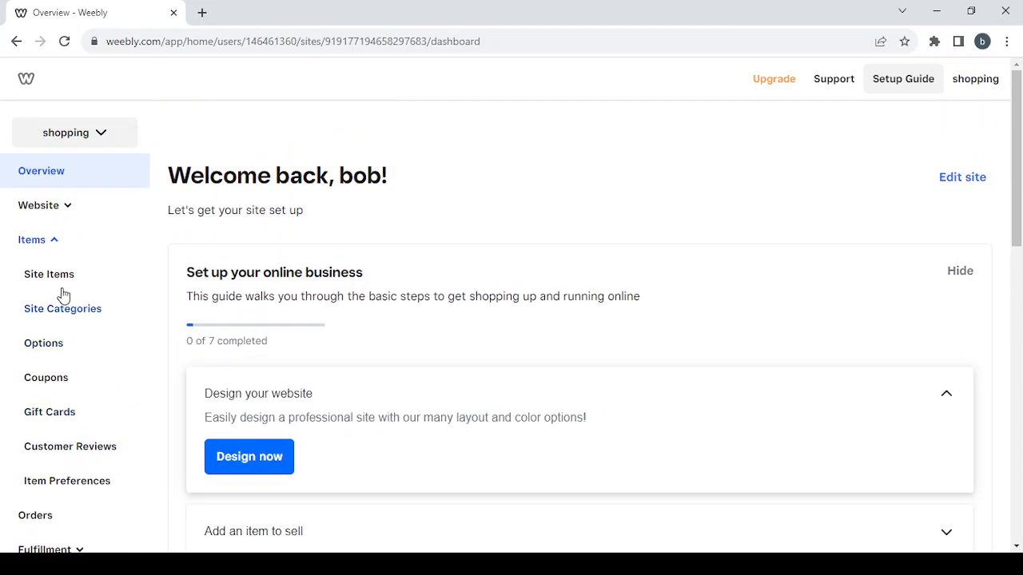
click(44, 243)
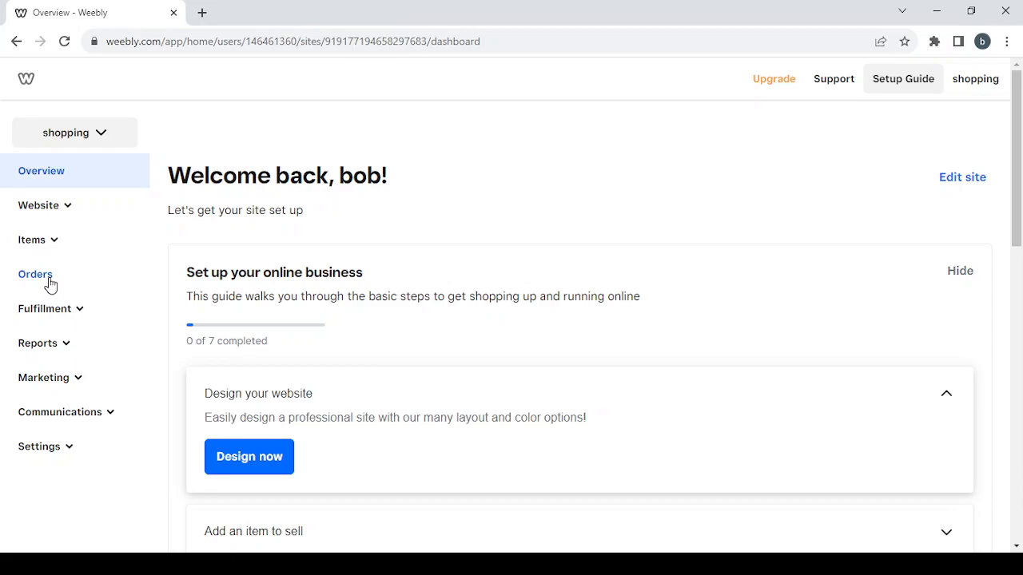
click(78, 317)
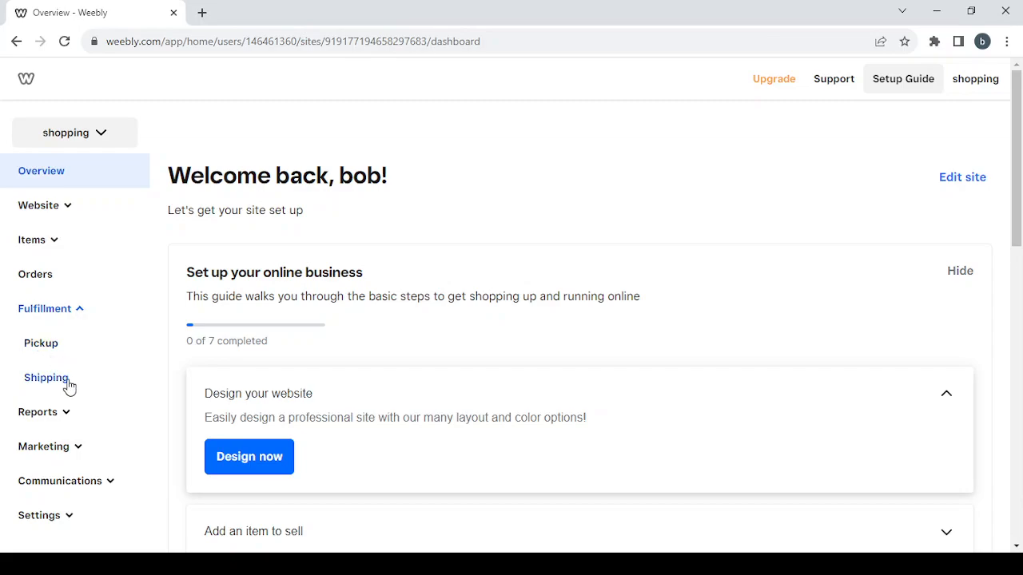
click(78, 313)
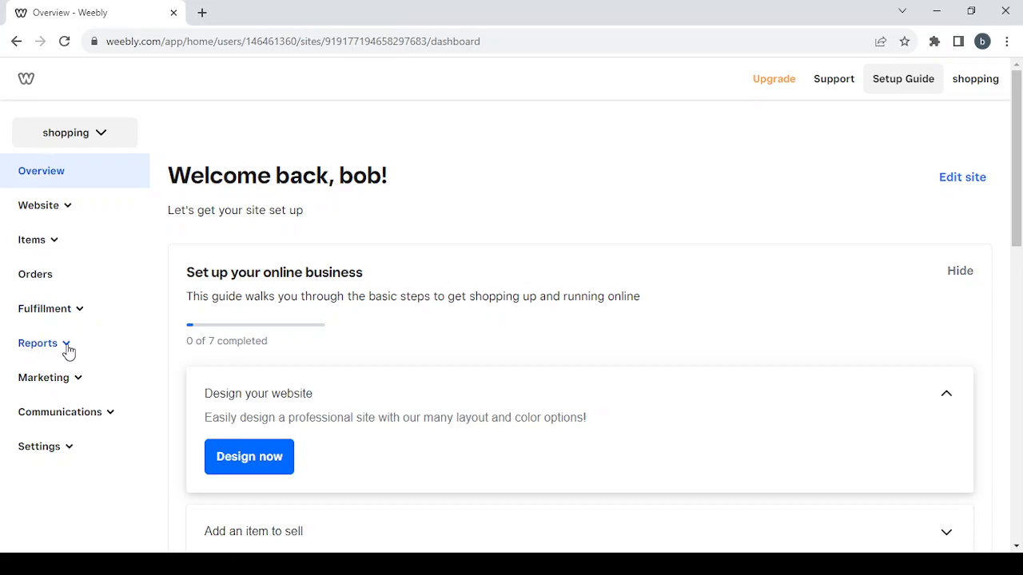
click(68, 349)
scroll(114, 405, down, 1)
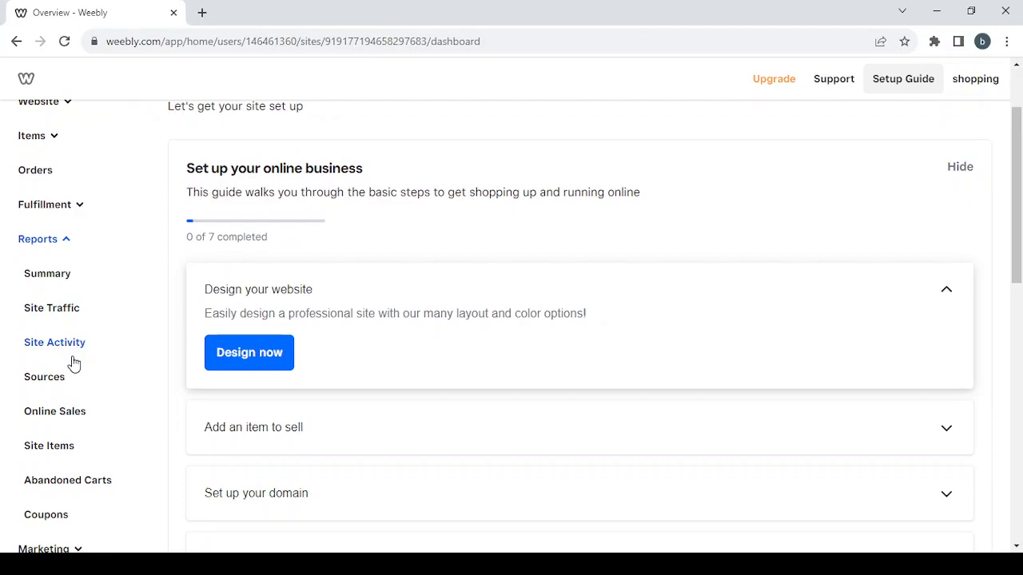
scroll(72, 361, down, 1)
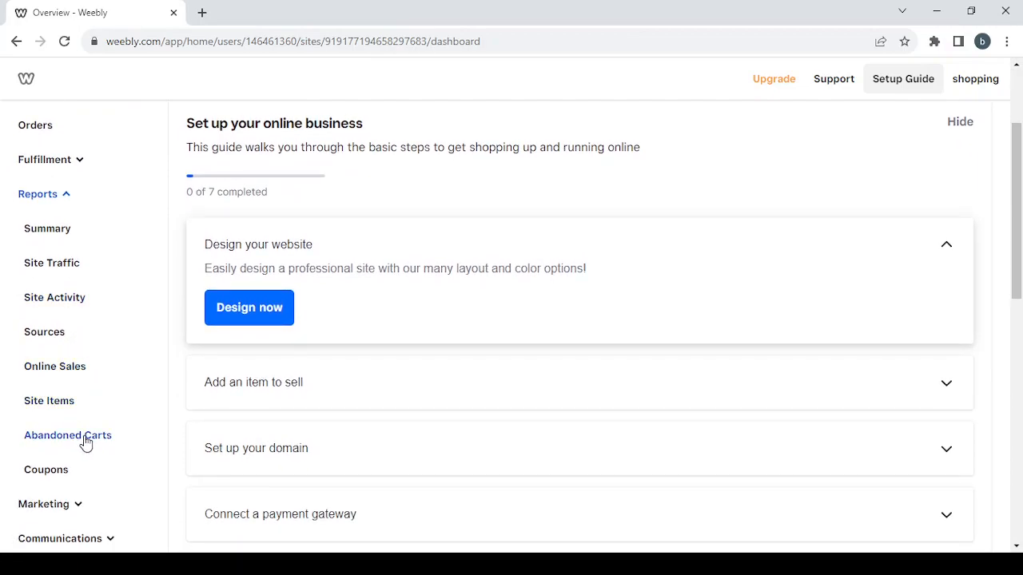
scroll(96, 315, up, 1)
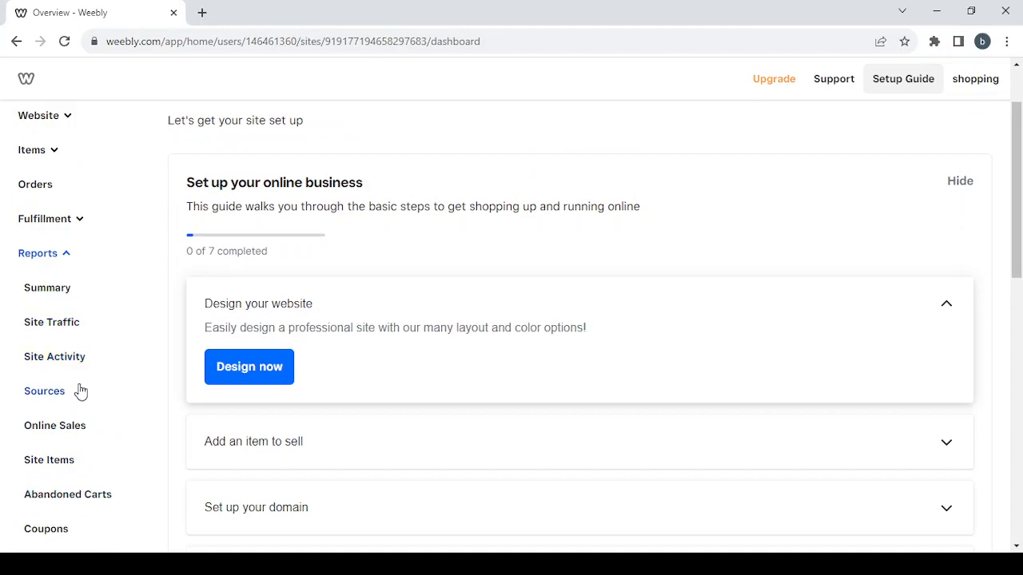
scroll(80, 390, down, 1)
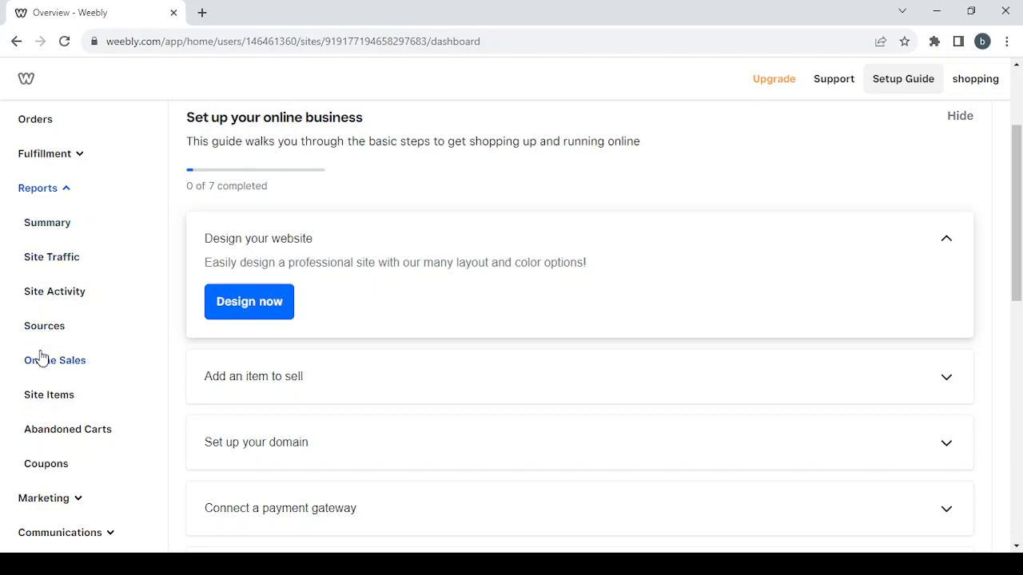
- Collapse Reports and look through the Marketing options in the sidebar
click(56, 197)
scroll(57, 193, down, 1)
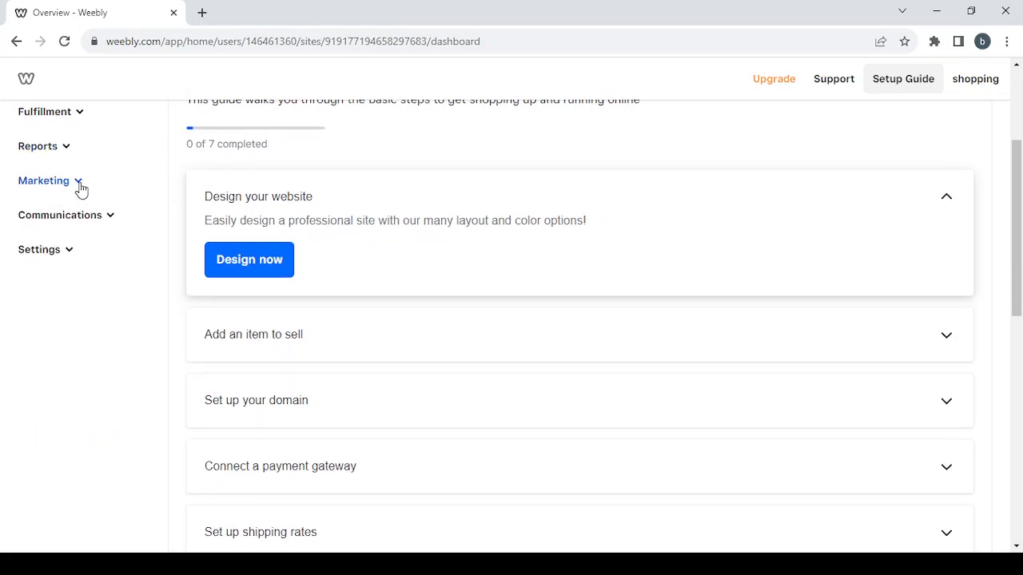
click(76, 186)
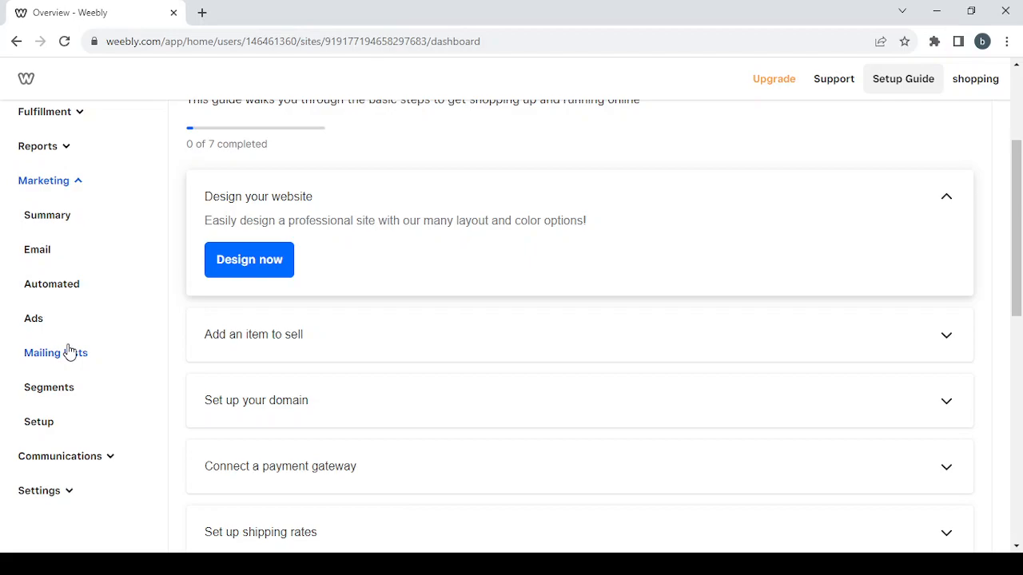
scroll(69, 352, down, 1)
scroll(70, 353, up, 1)
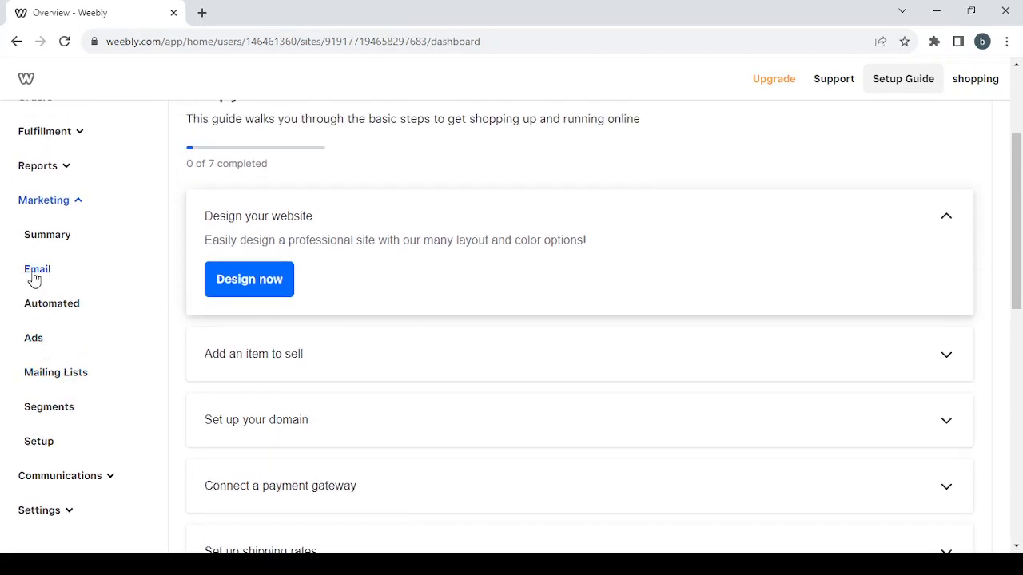
click(60, 204)
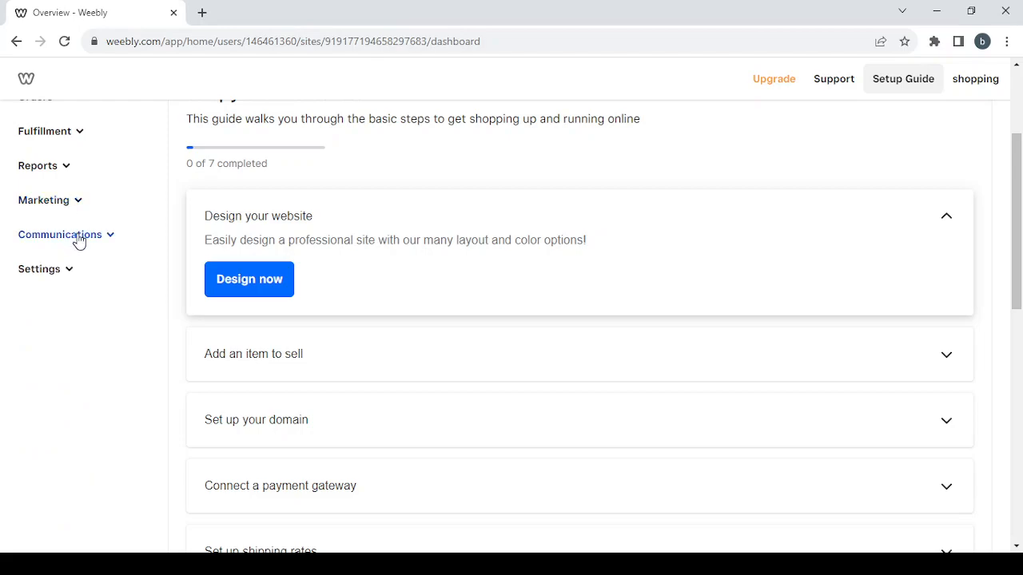
- Check the Communications options, then expand the store Settings section
click(79, 237)
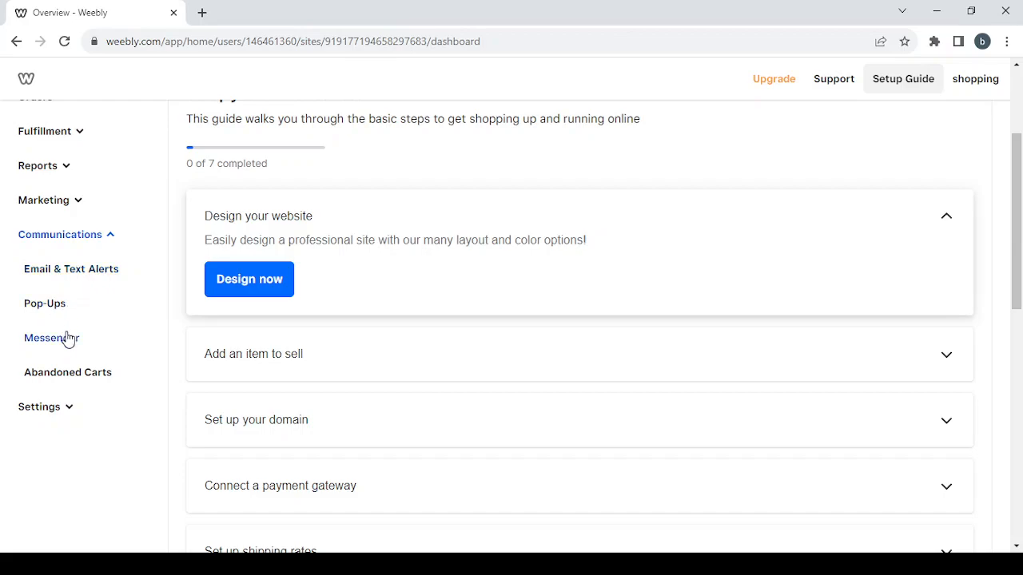
click(106, 247)
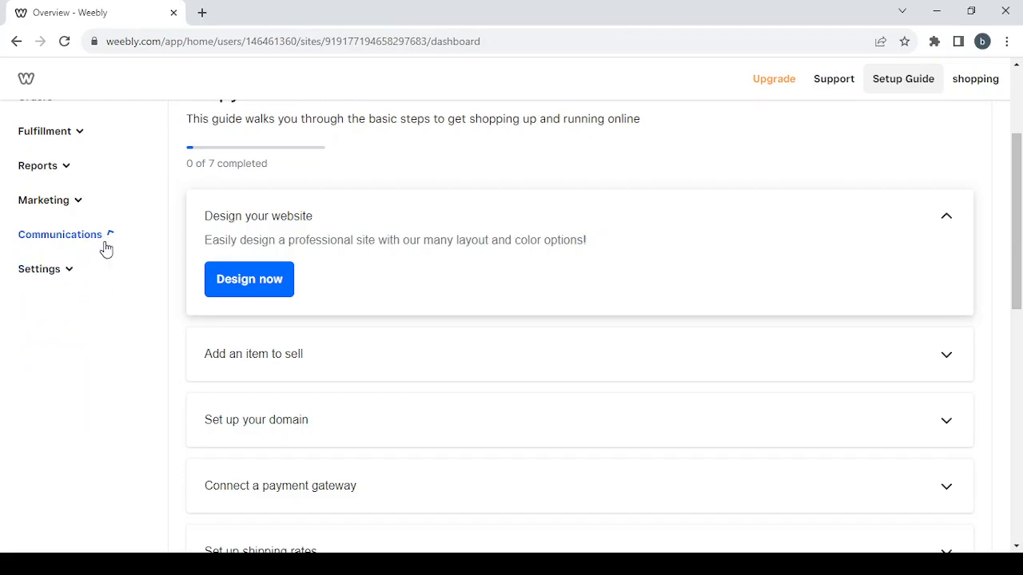
click(70, 272)
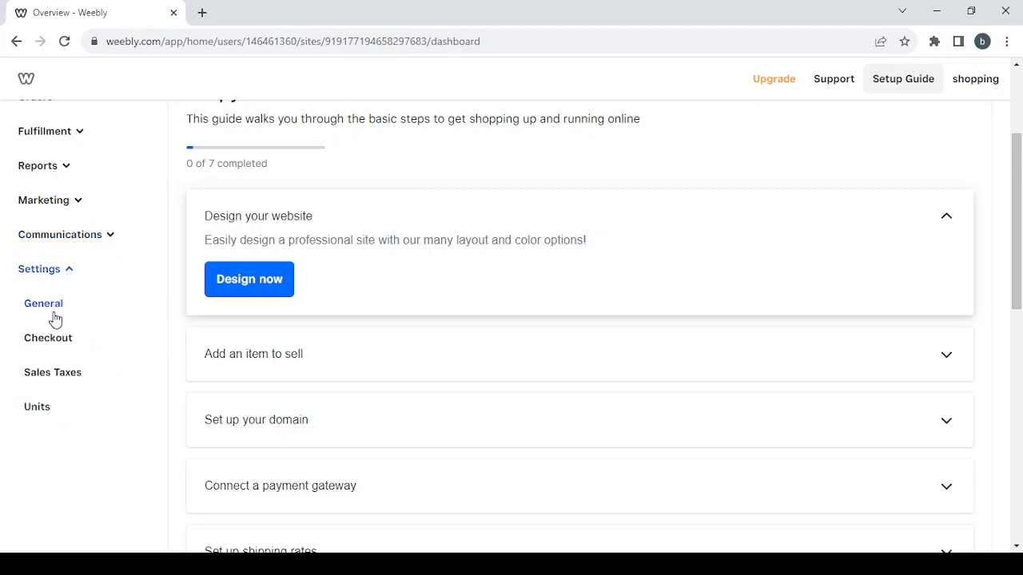
- Open Settings > General and scroll through the Store Information form
click(51, 314)
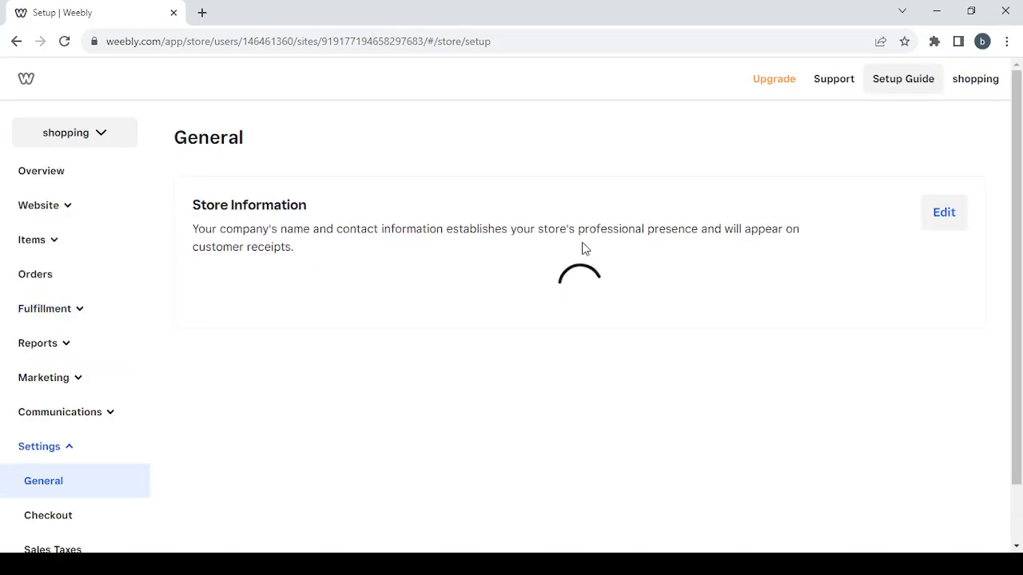
scroll(469, 302, down, 2)
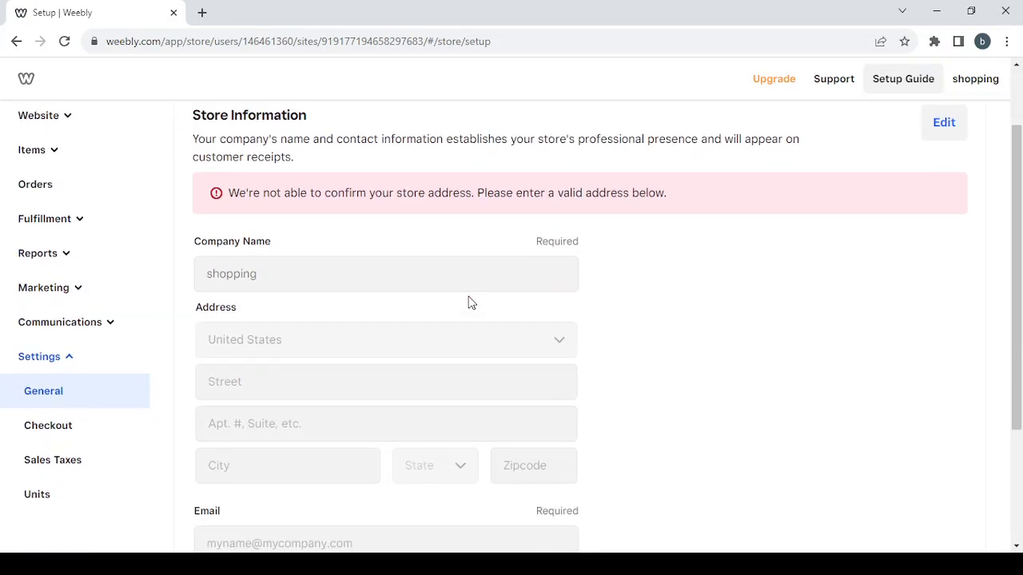
scroll(503, 294, down, 2)
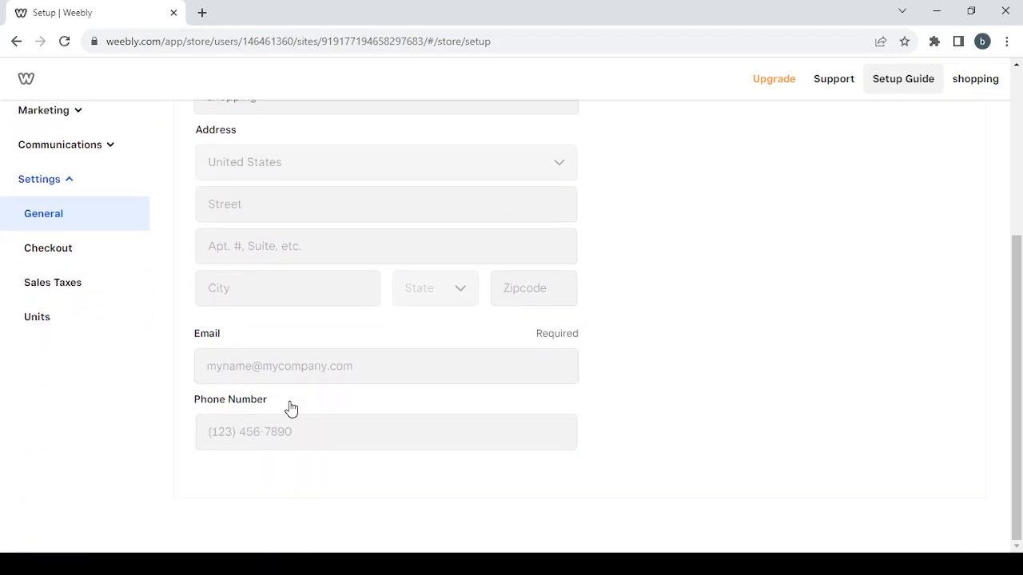
- Review the Checkout payment options and Units settings, then return to the Overview
click(71, 253)
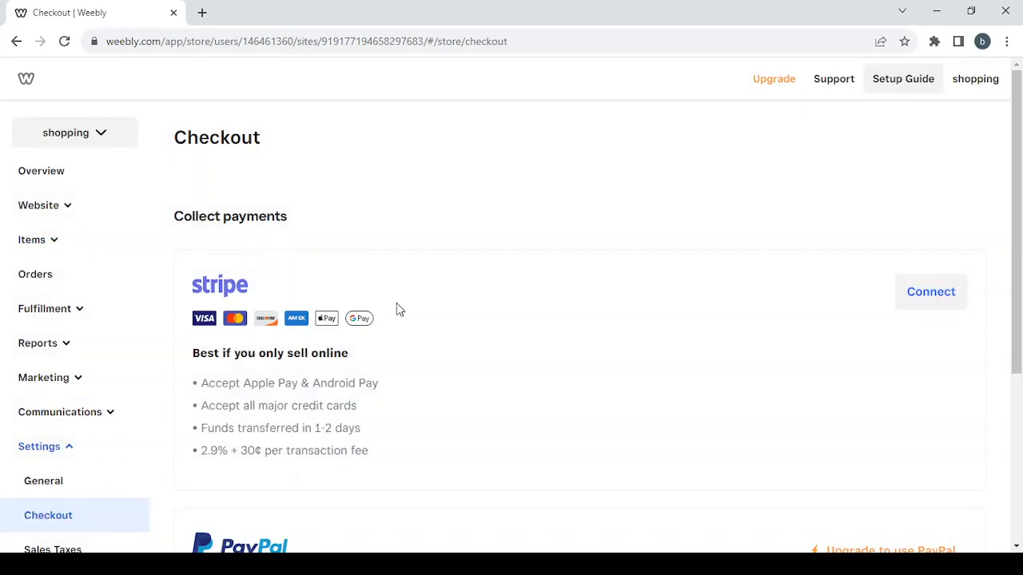
scroll(563, 318, down, 2)
scroll(453, 338, down, 2)
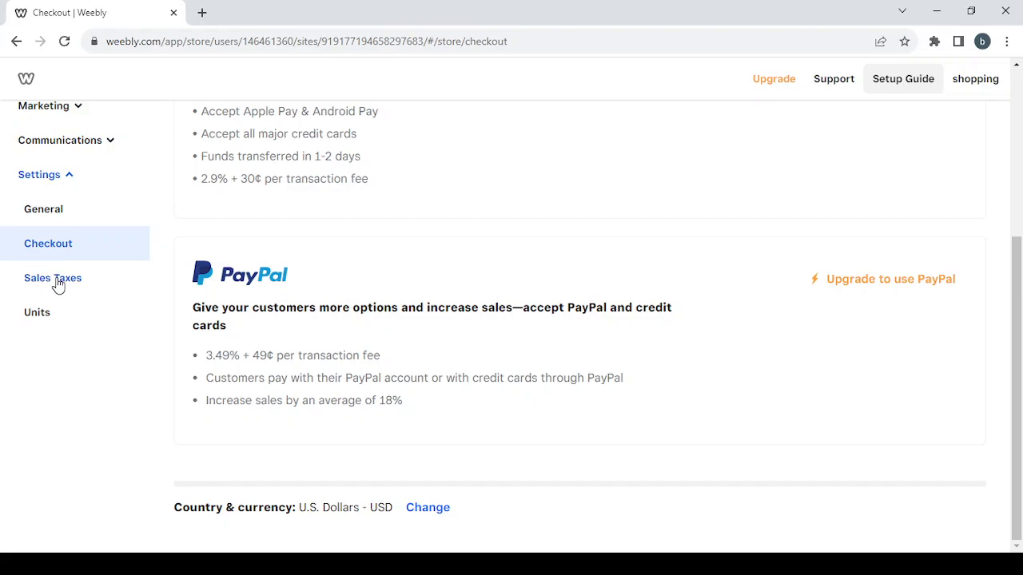
click(57, 314)
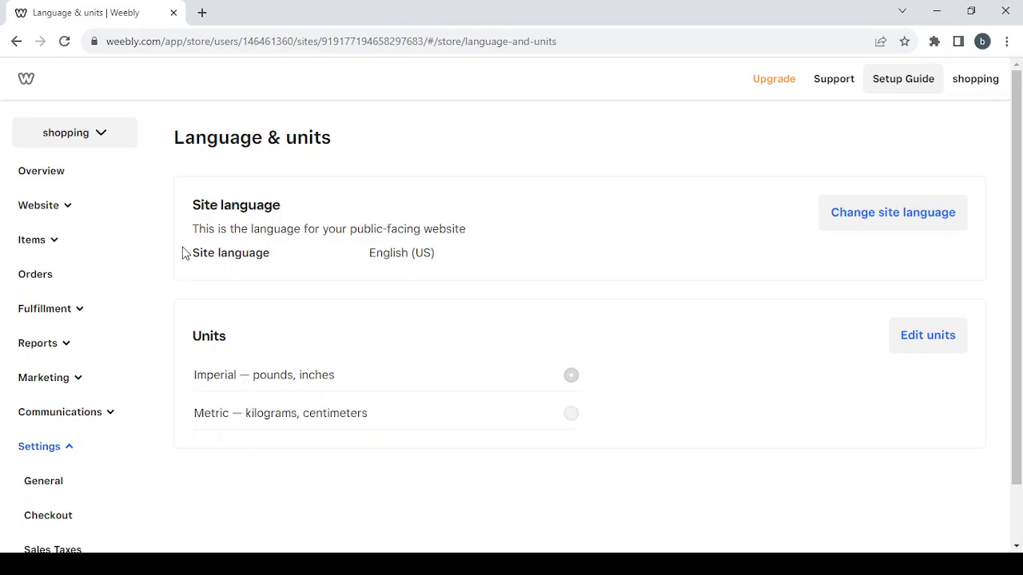
click(42, 171)
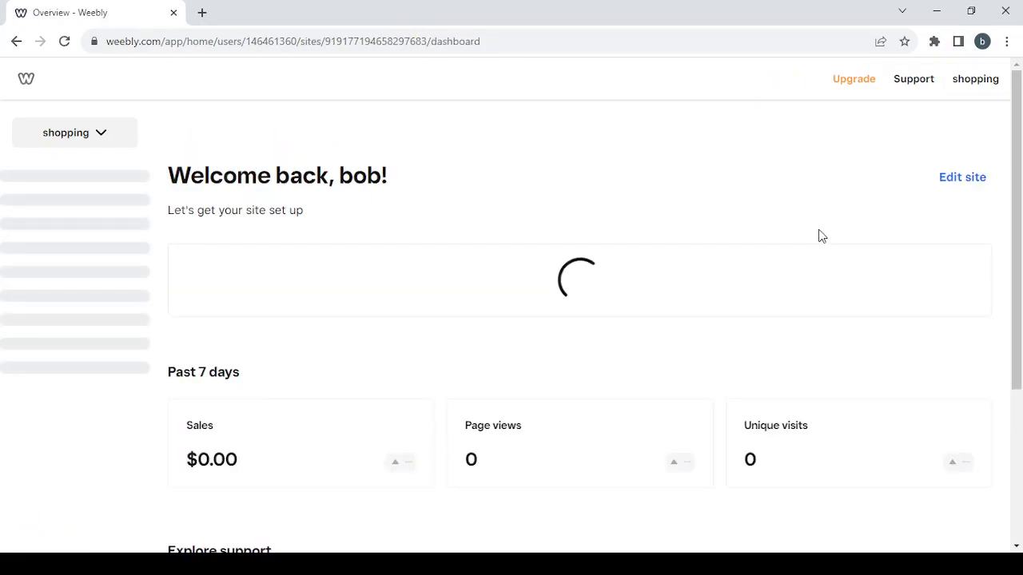
- Start designing the site and select the first site style with black text
click(967, 182)
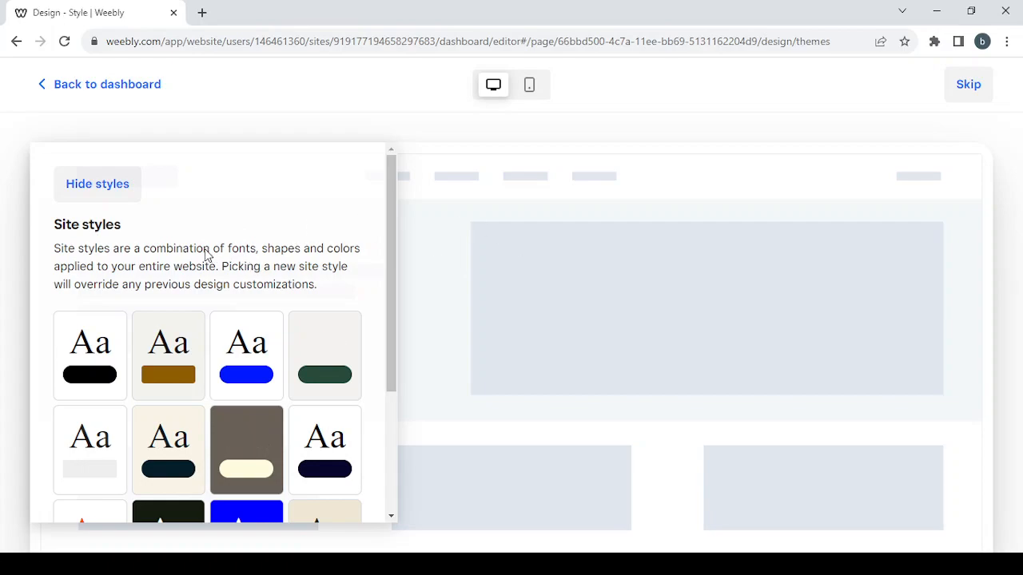
click(114, 332)
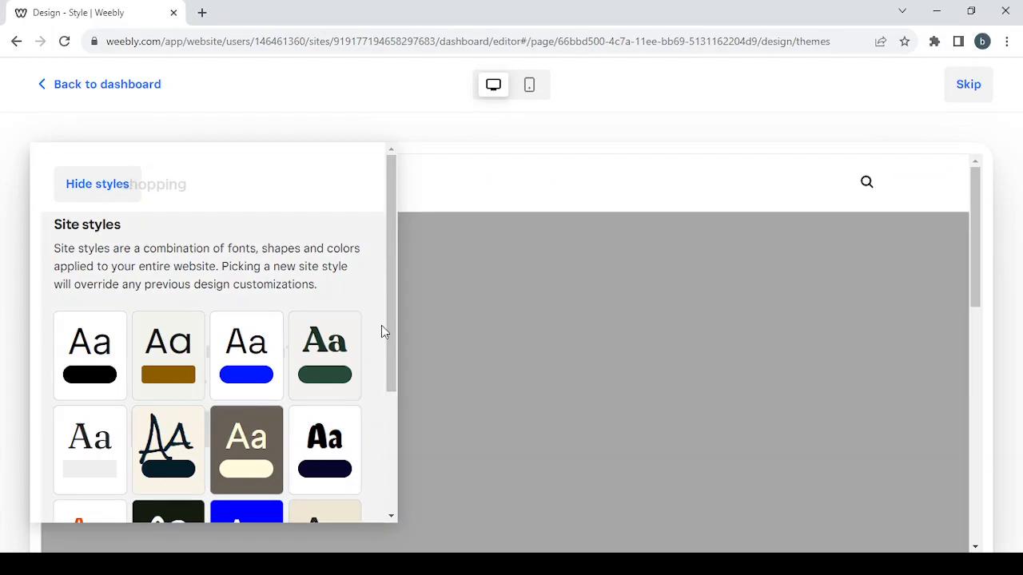
scroll(682, 352, down, 1)
scroll(683, 352, down, 4)
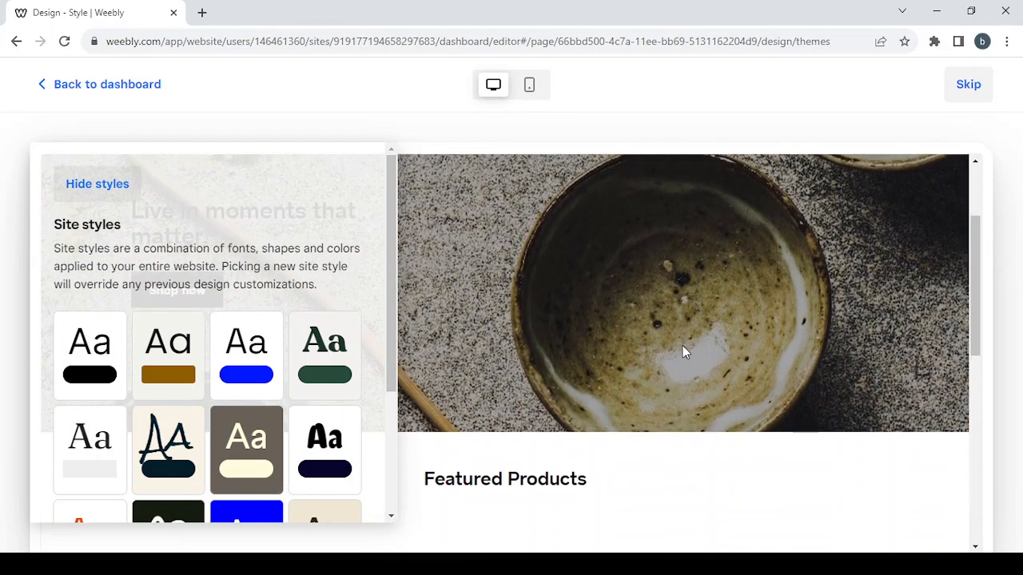
scroll(683, 352, up, 5)
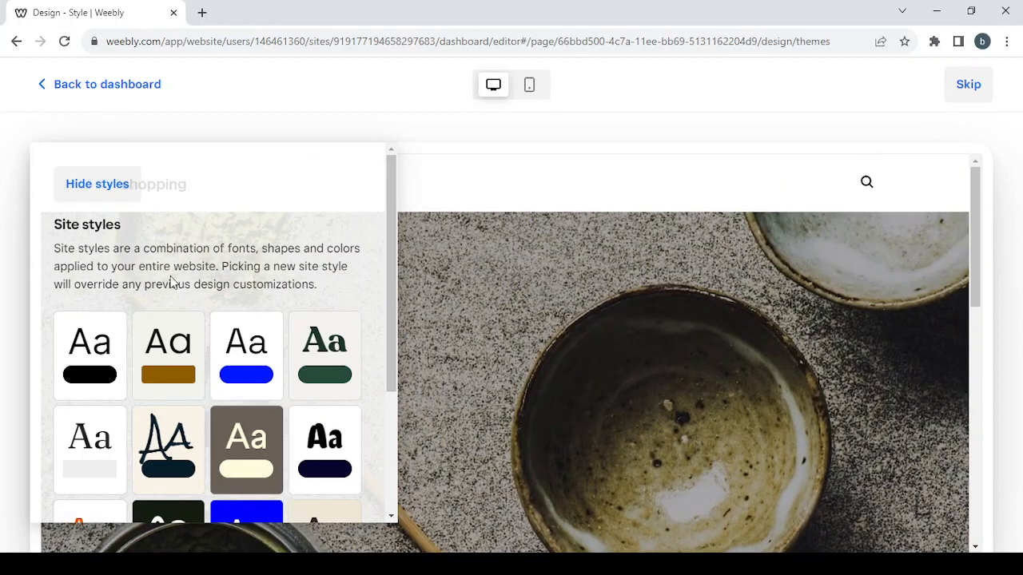
click(112, 352)
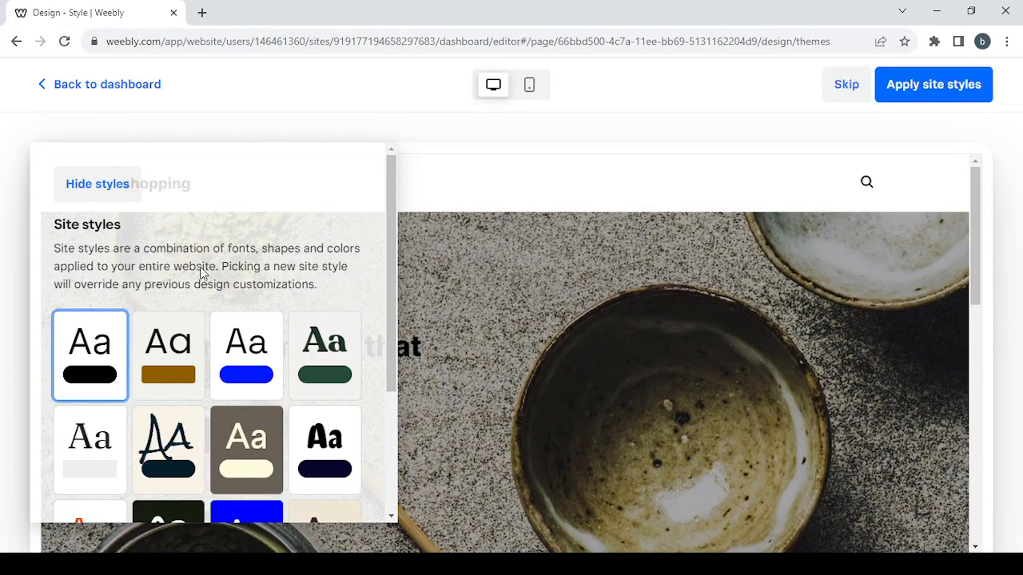
- Hide the style list and scroll through the full homepage preview
click(94, 192)
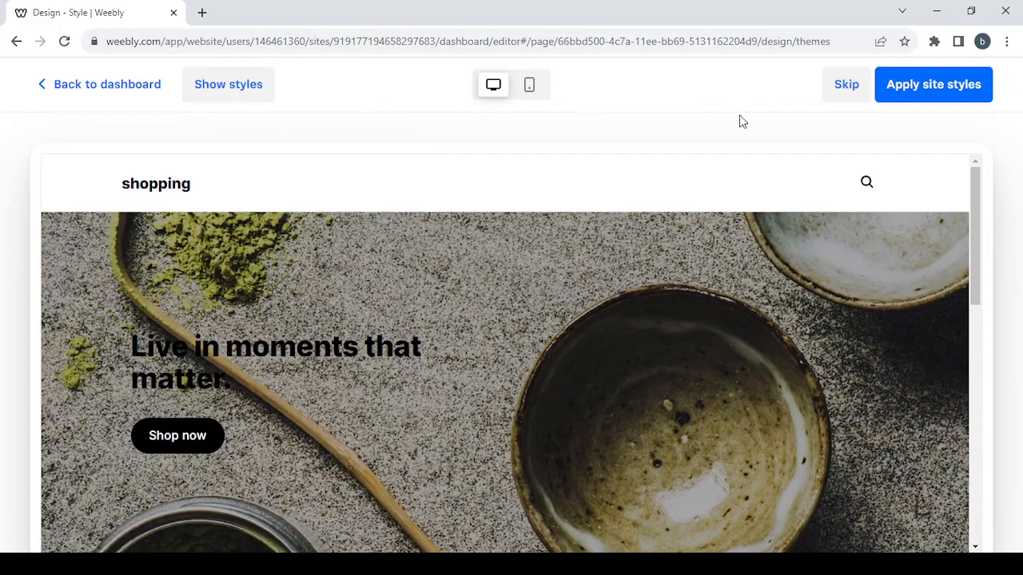
scroll(597, 317, down, 5)
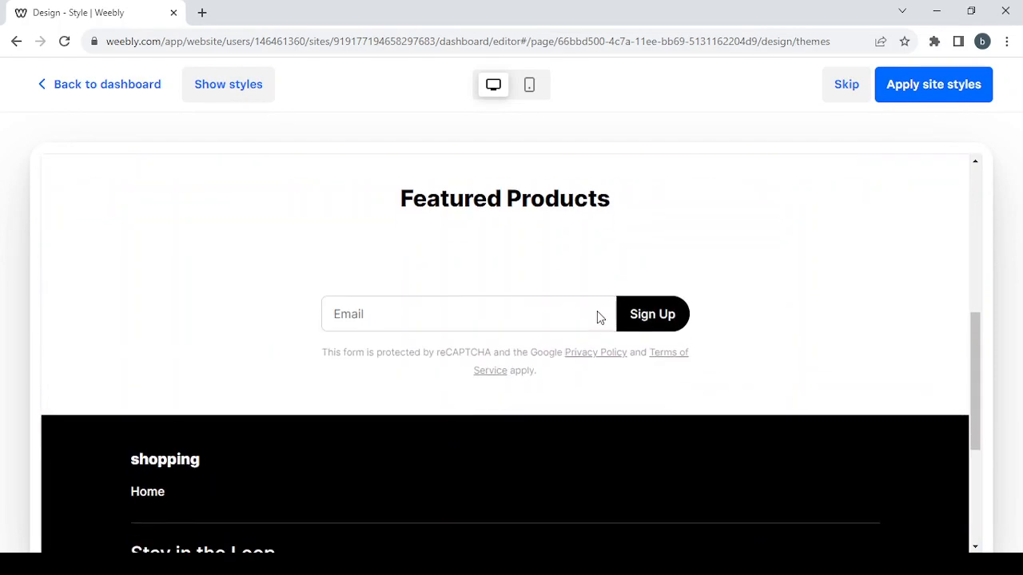
scroll(597, 320, down, 3)
scroll(596, 312, up, 10)
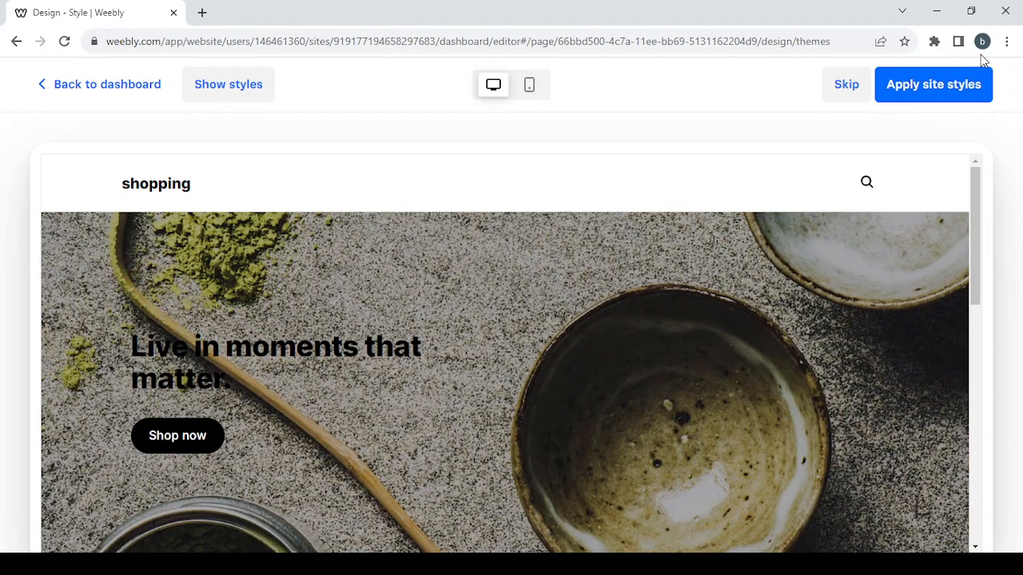
- Apply the site style and set the font pairing to Comfortaa with Larsseit
click(955, 90)
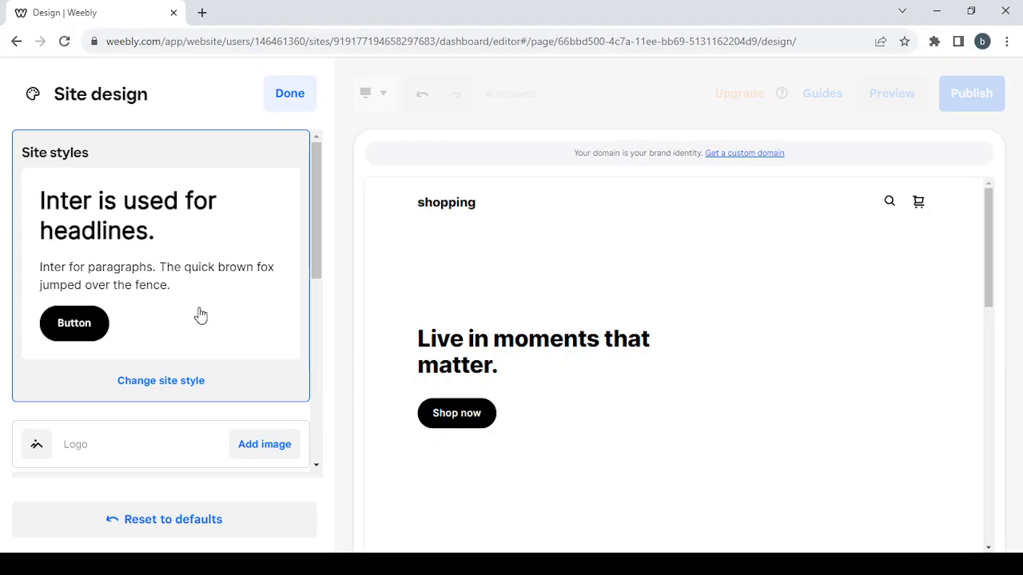
scroll(201, 316, down, 3)
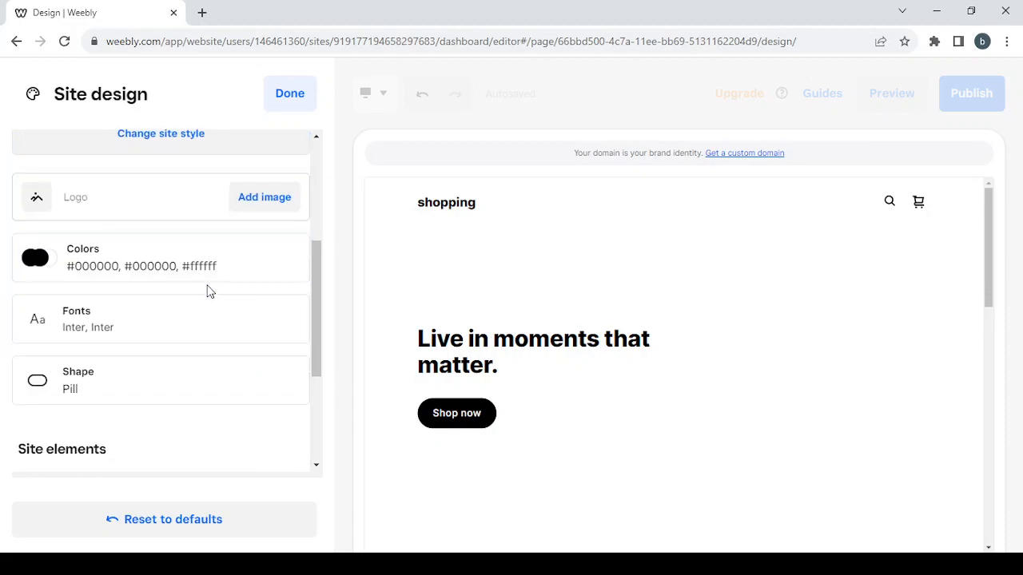
click(182, 318)
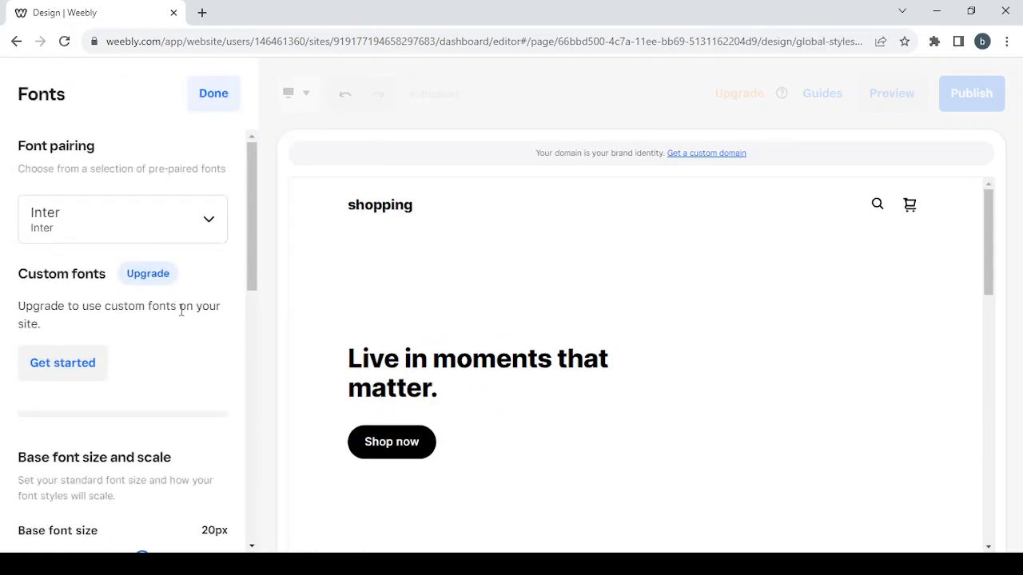
click(209, 224)
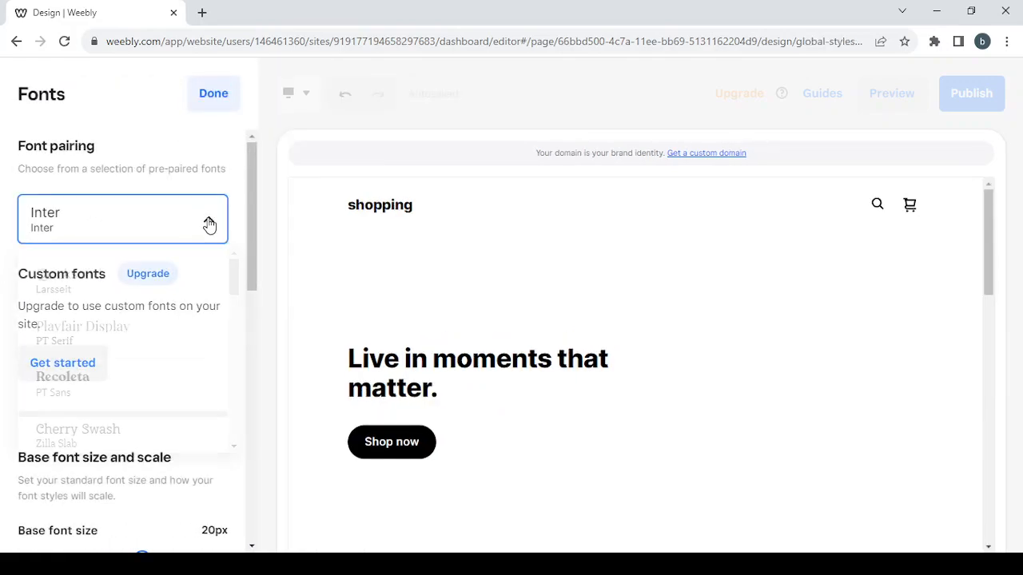
scroll(201, 280, down, 3)
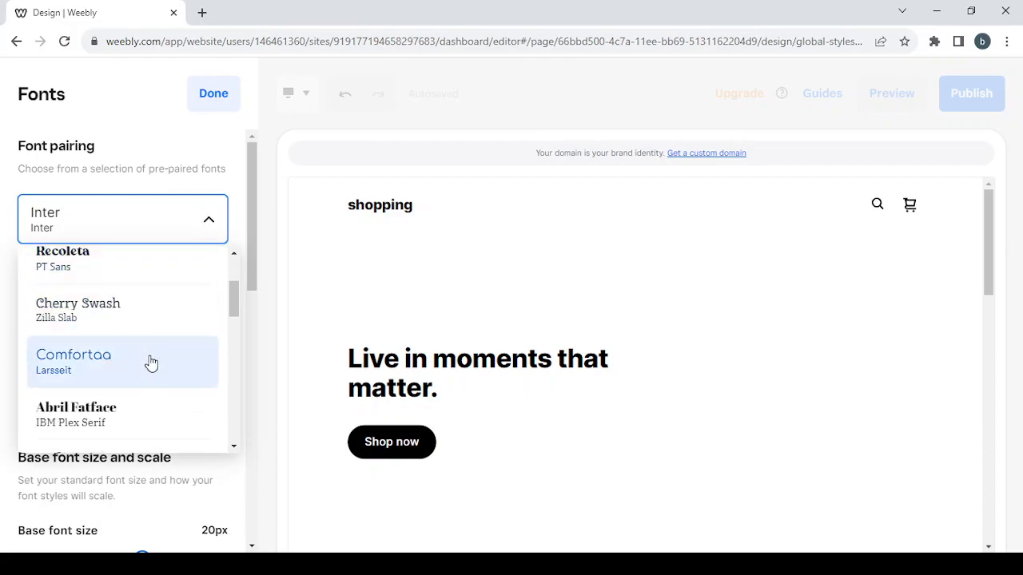
click(151, 364)
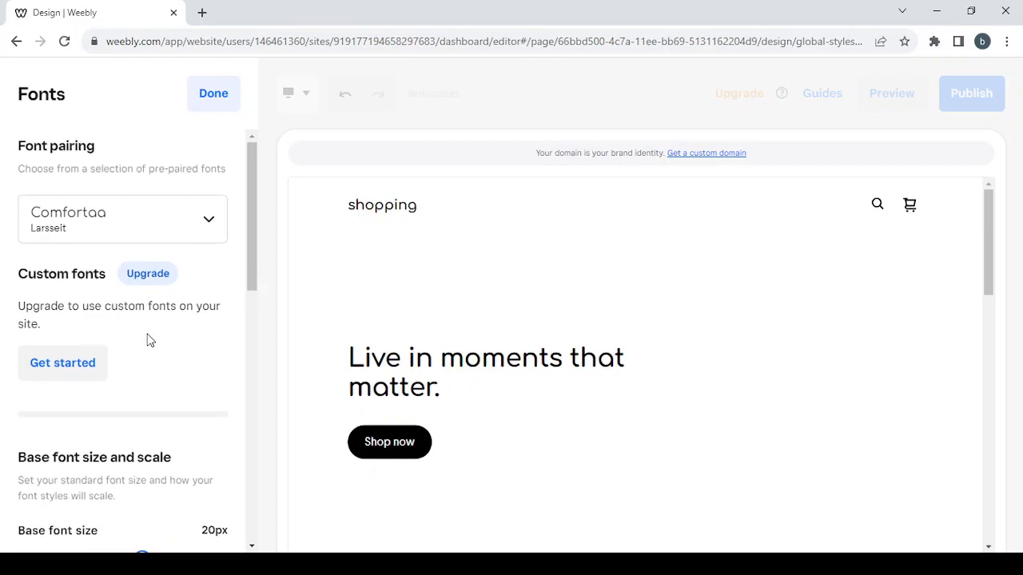
scroll(180, 336, down, 2)
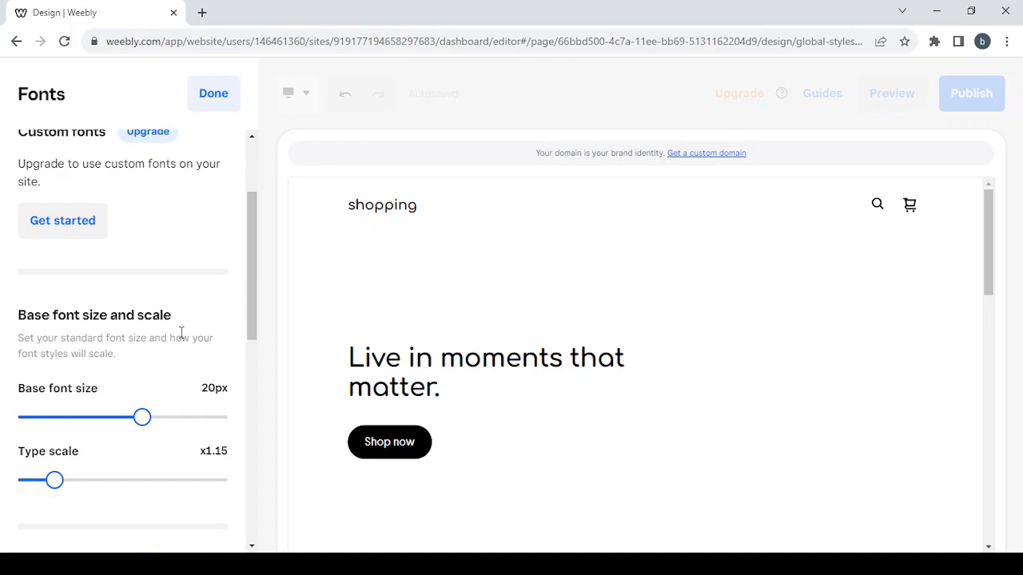
scroll(181, 333, down, 5)
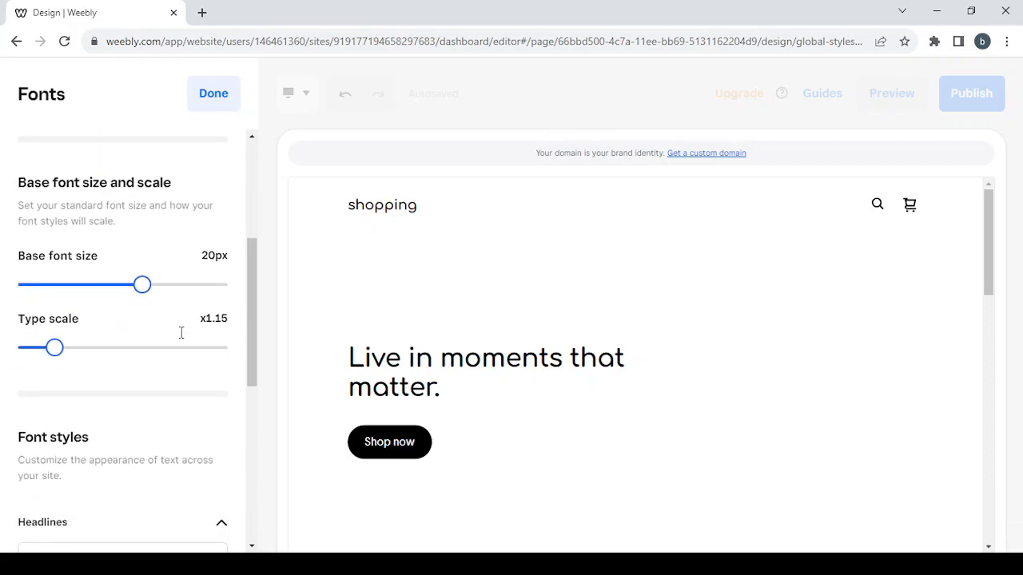
scroll(179, 338, down, 1)
scroll(179, 338, up, 3)
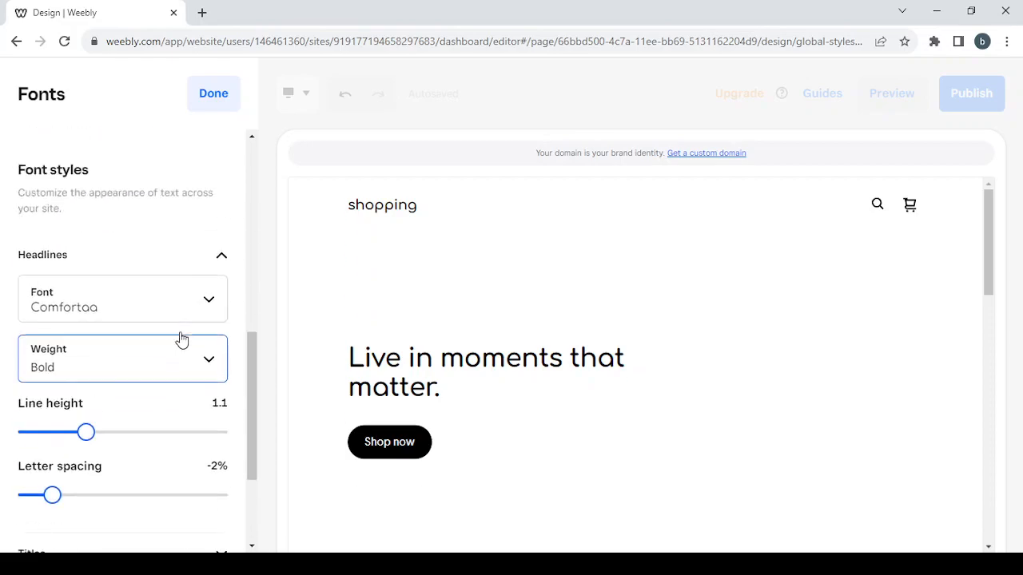
click(223, 94)
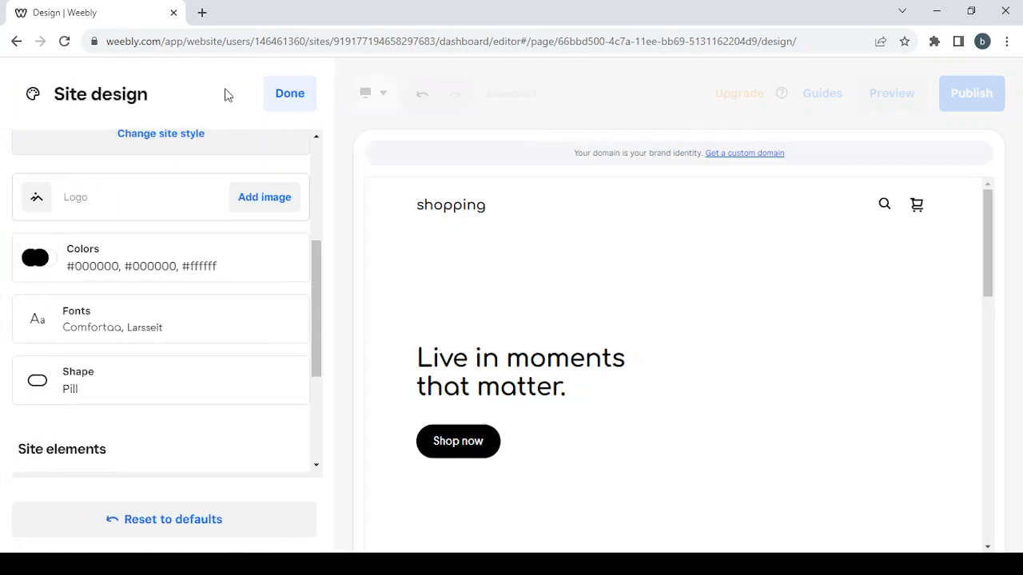
- Make buttons, form fields and images Rounded, then close the Site design settings
click(198, 389)
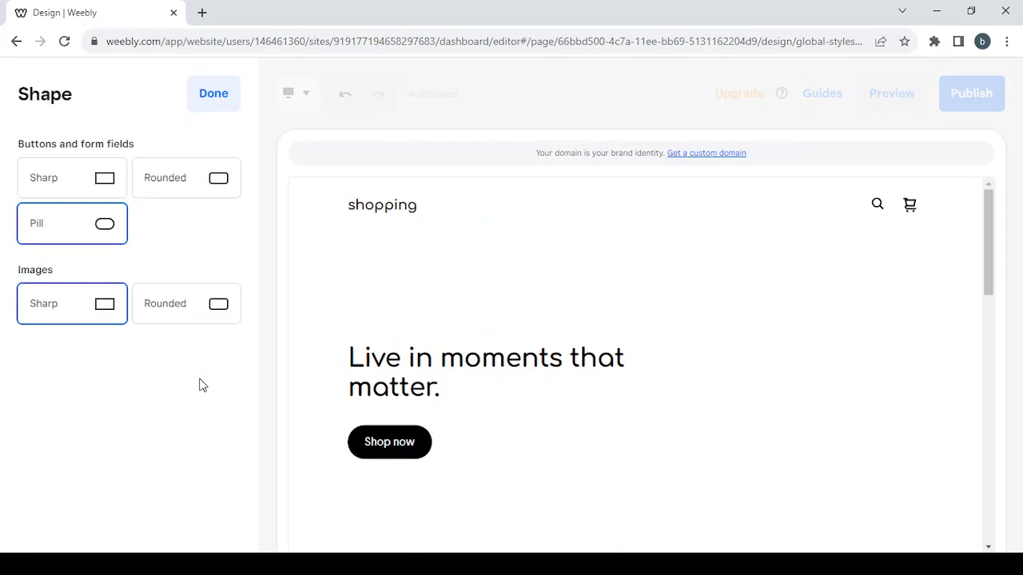
click(194, 189)
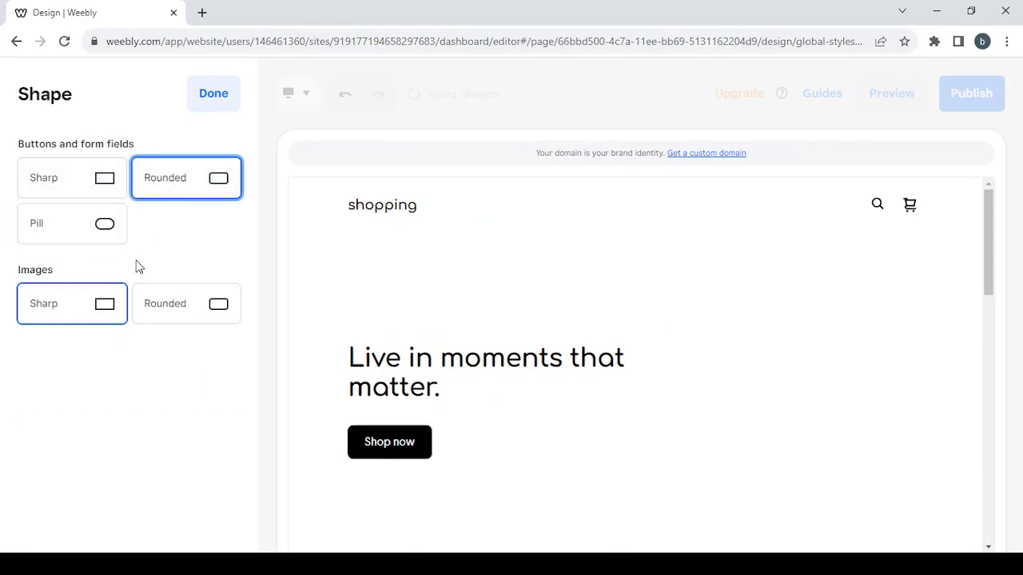
click(176, 319)
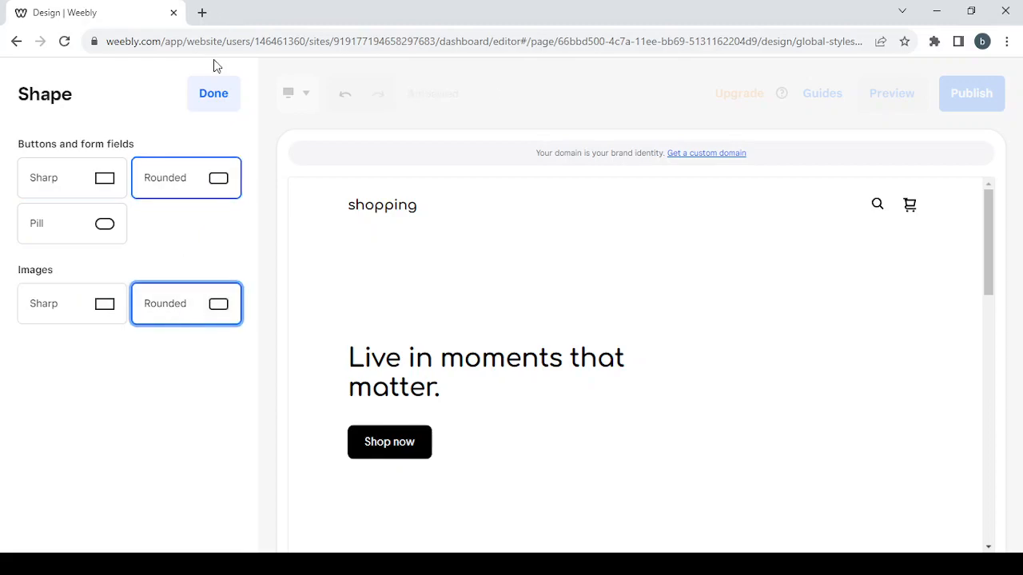
click(212, 103)
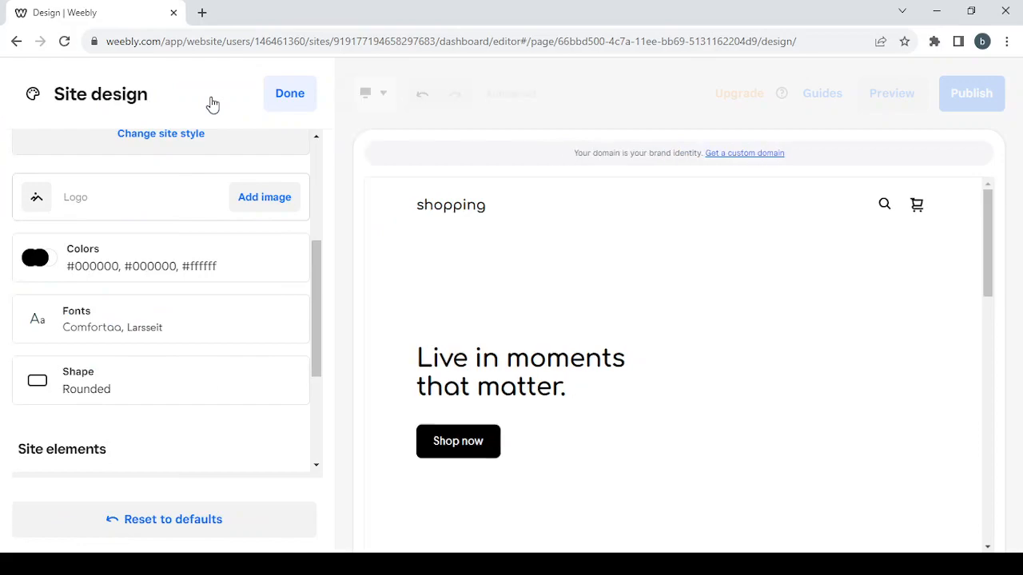
scroll(221, 250, down, 3)
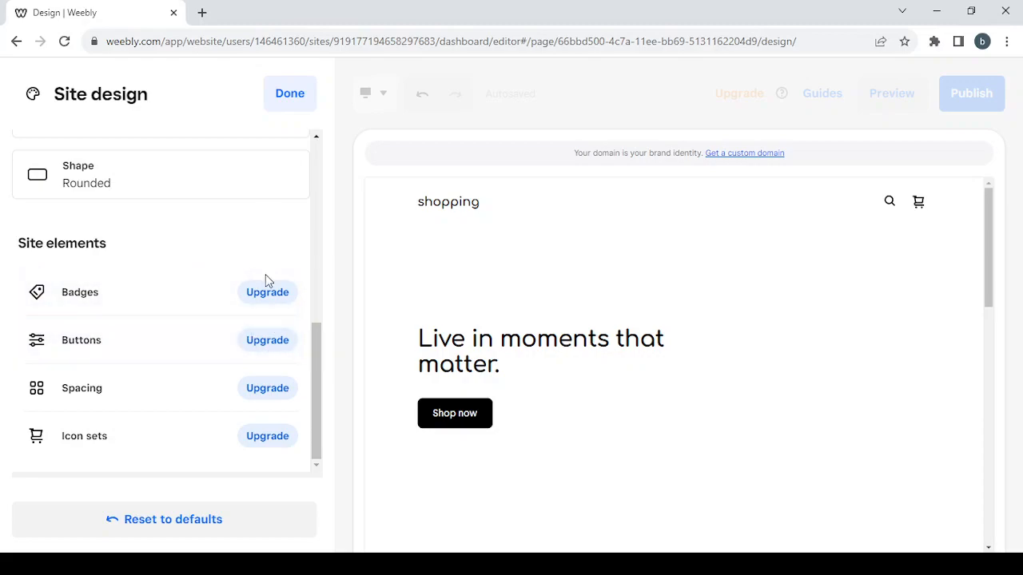
click(290, 104)
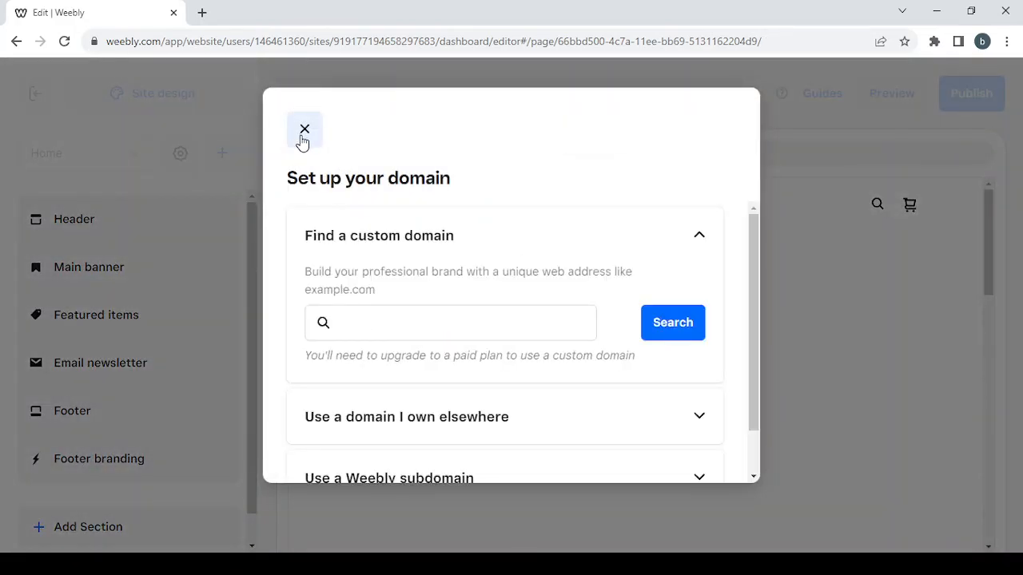
- Close the domain setup prompt and dismiss the page list and scrolling text tips
click(303, 141)
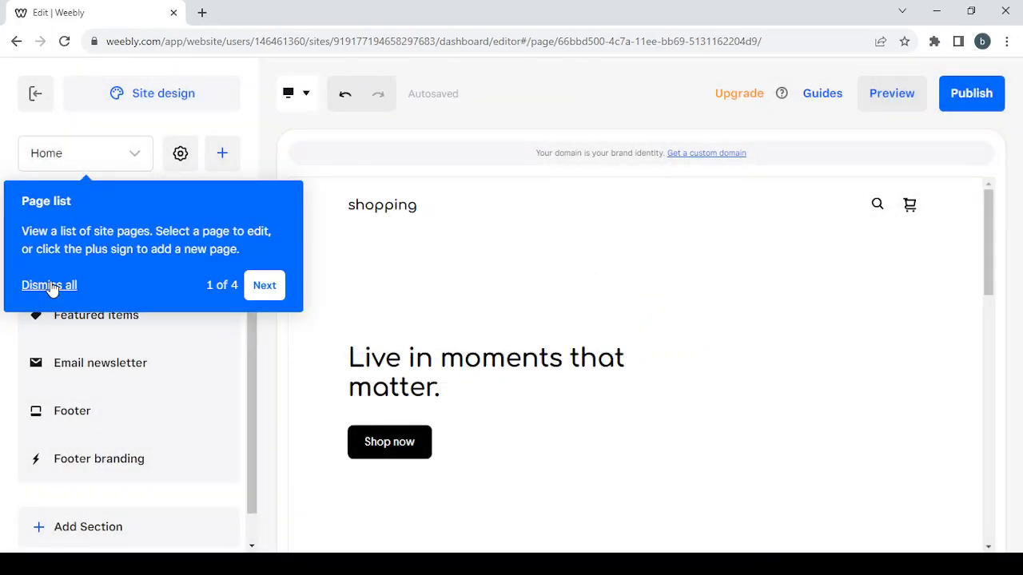
click(49, 286)
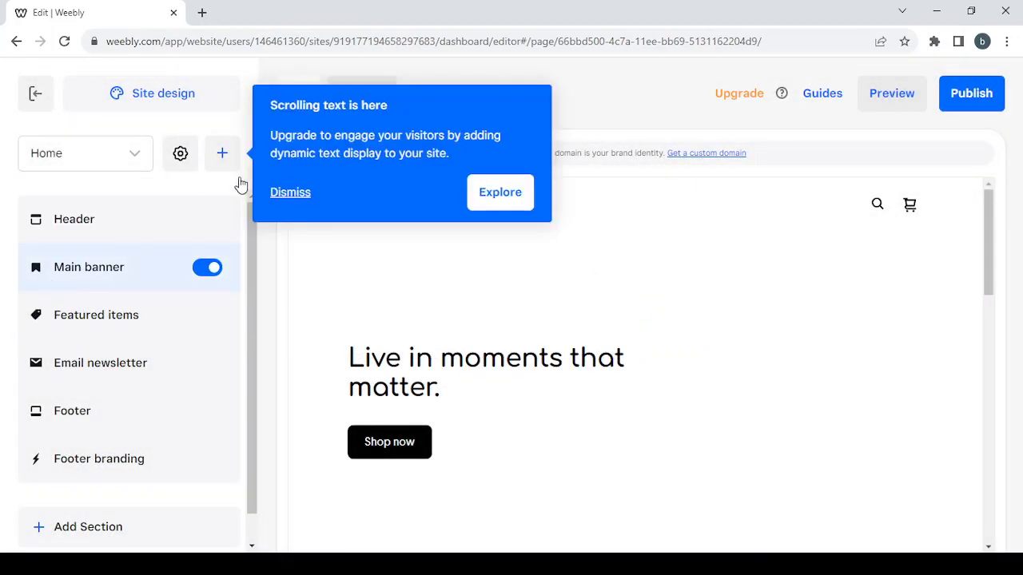
click(286, 195)
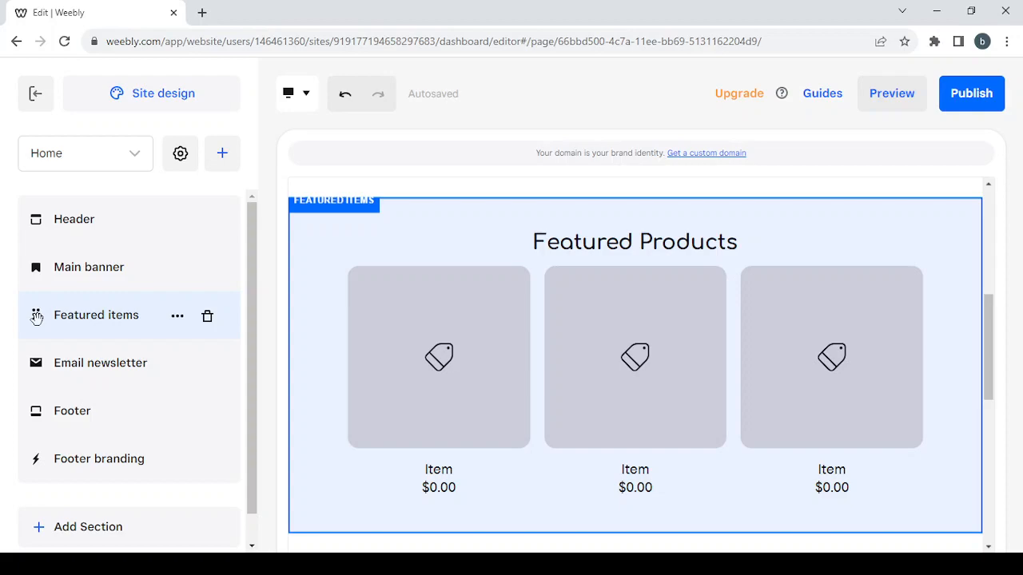
- Move Featured items below Email newsletter, then toggle the Main banner off and back on
drag(36, 318, 35, 372)
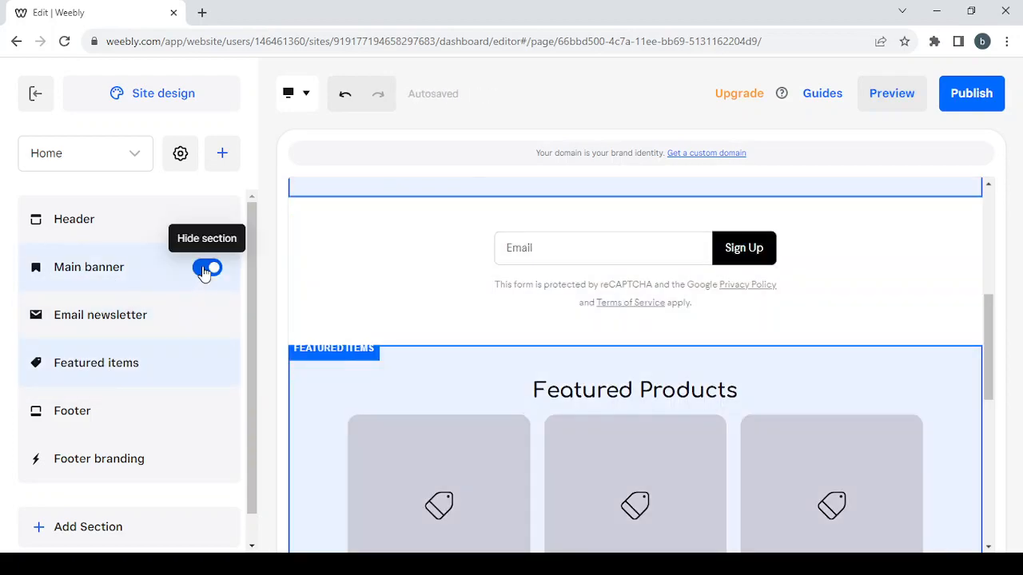
click(206, 268)
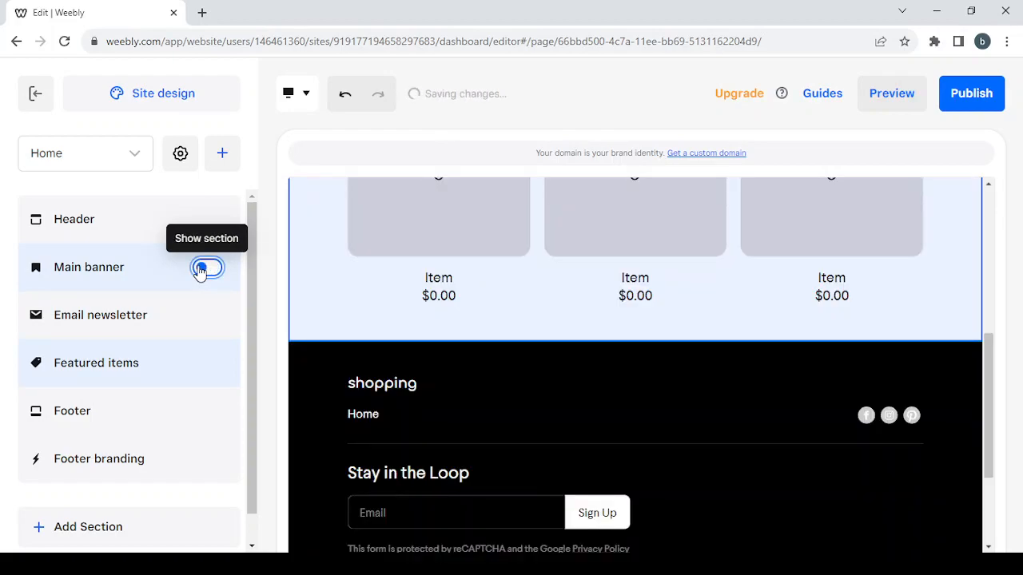
click(201, 269)
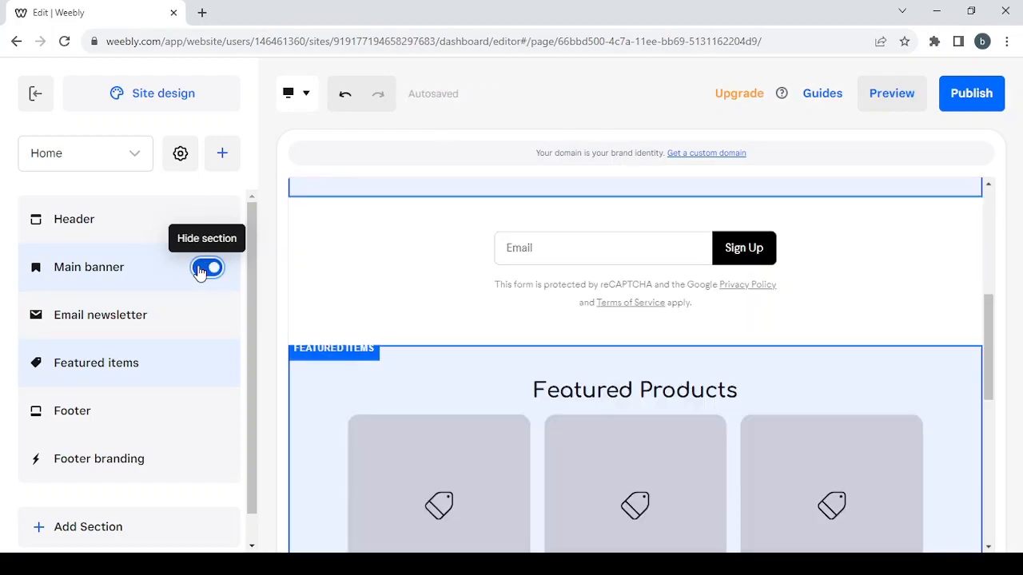